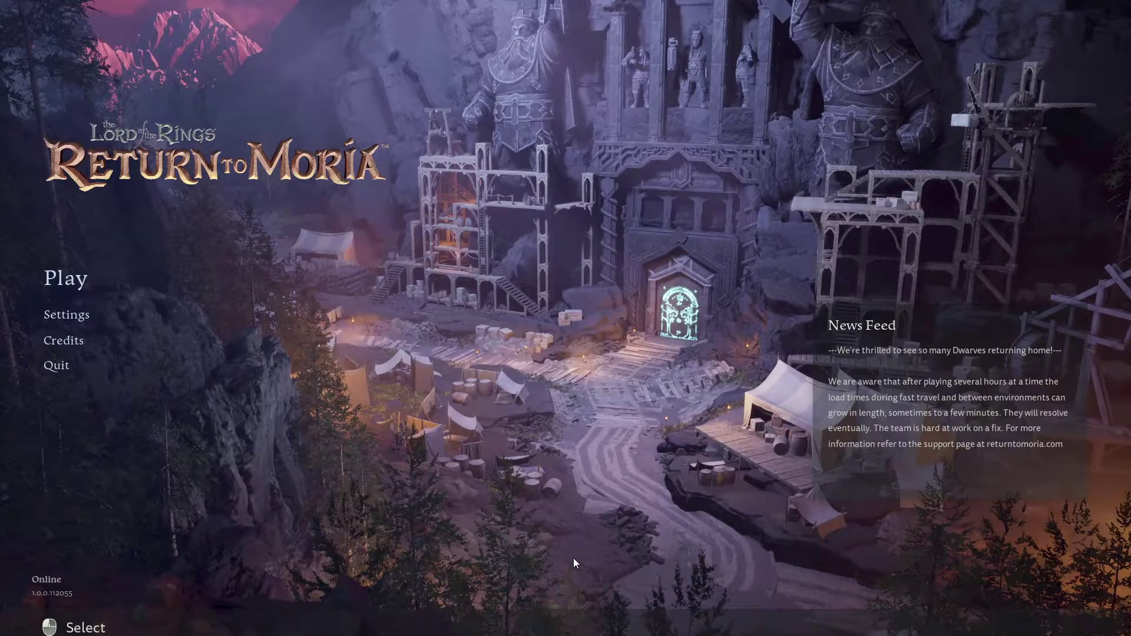
Open the game settings and turn off Hold to Sprint (Keyboard) in the general controls.
{"action": "left_click", "coordinate": [86, 313]}
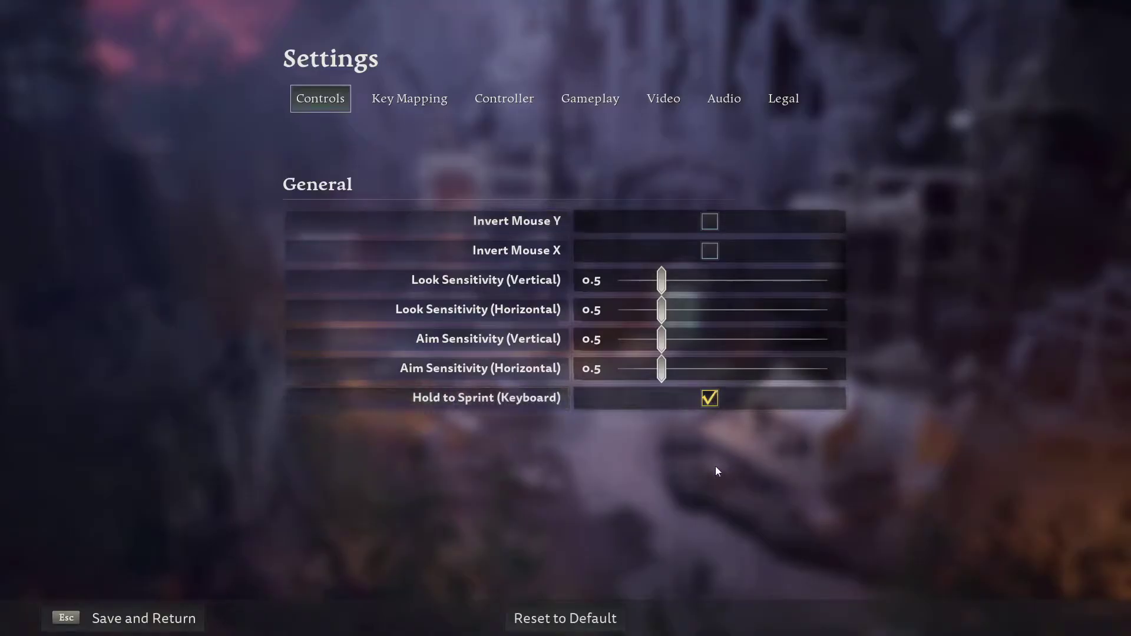
{"action": "left_click", "coordinate": [715, 394]}
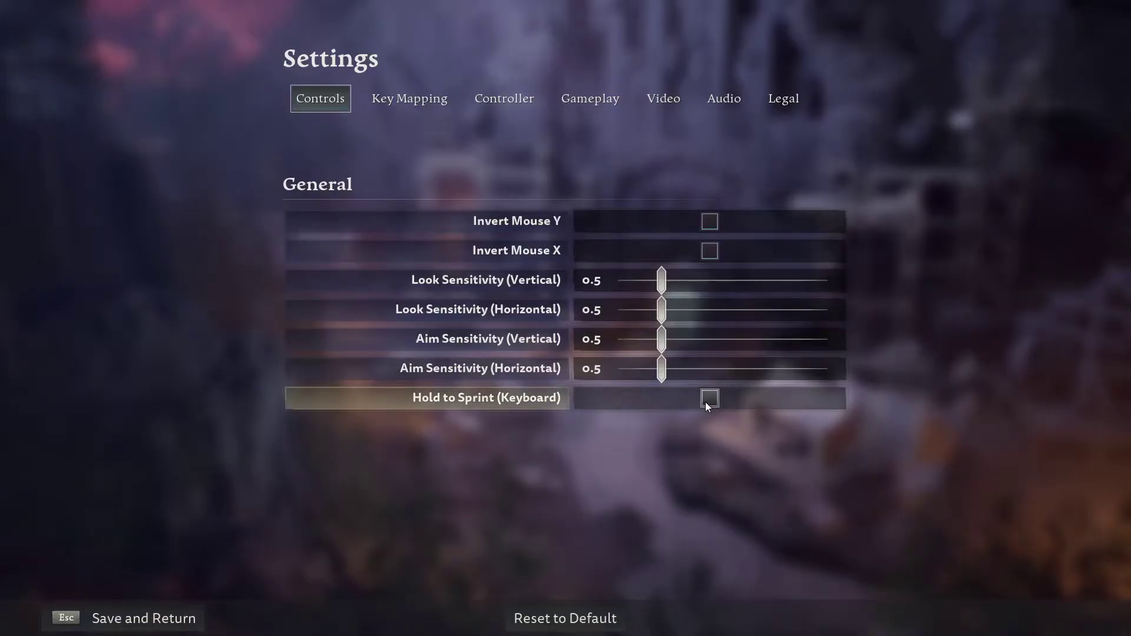
Review the key mappings for Movement and Interaction, from Move Forward to Call Out.
{"action": "left_click", "coordinate": [411, 100]}
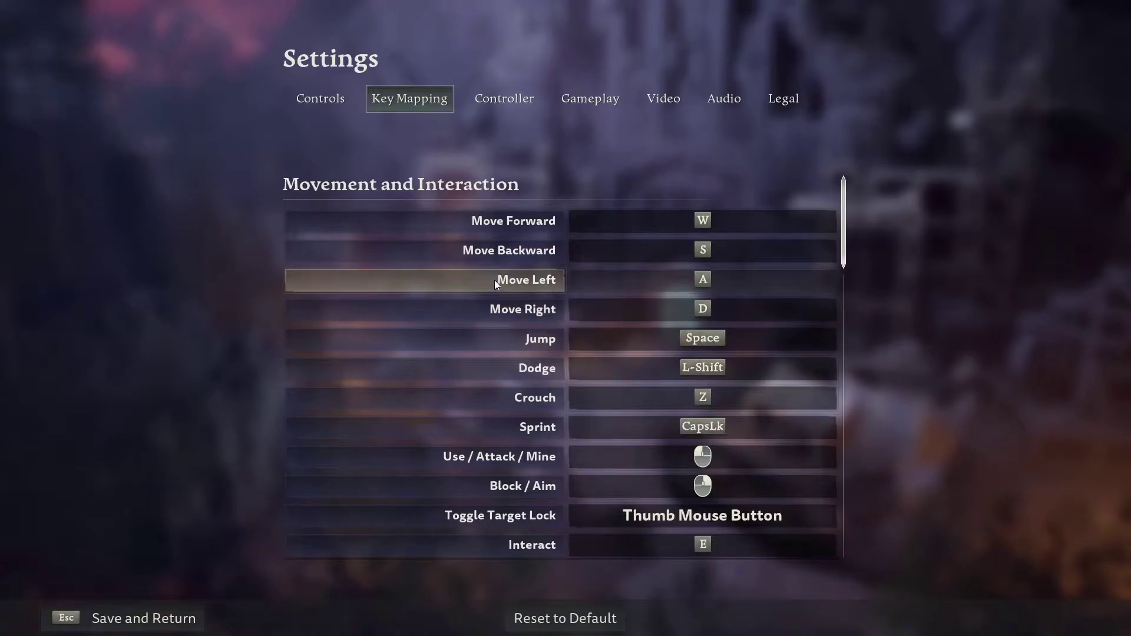
{"action": "scroll", "coordinate": [495, 282], "scroll_direction": "down", "scroll_amount": 1}
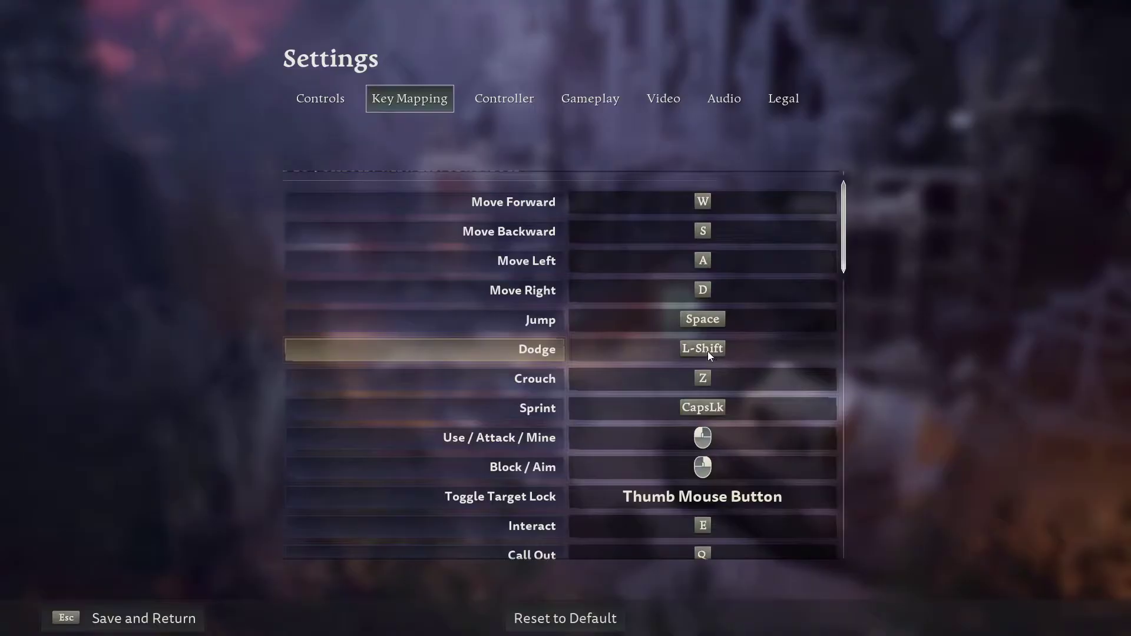
{"action": "scroll", "coordinate": [705, 352], "scroll_direction": "down", "scroll_amount": 2}
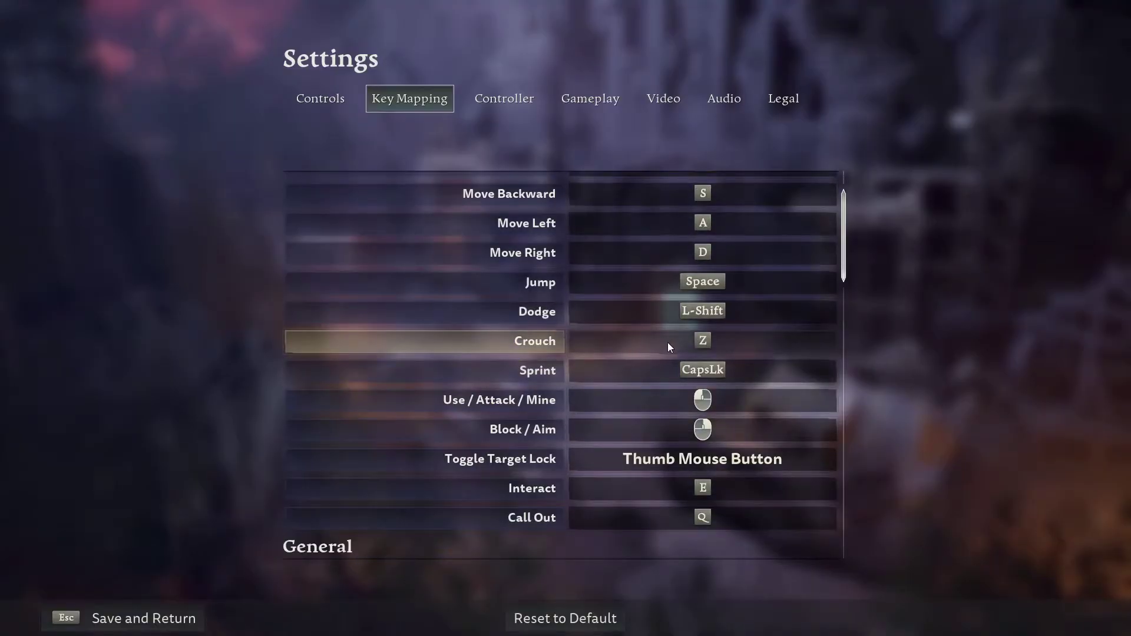
{"action": "scroll", "coordinate": [648, 337], "scroll_direction": "down", "scroll_amount": 5}
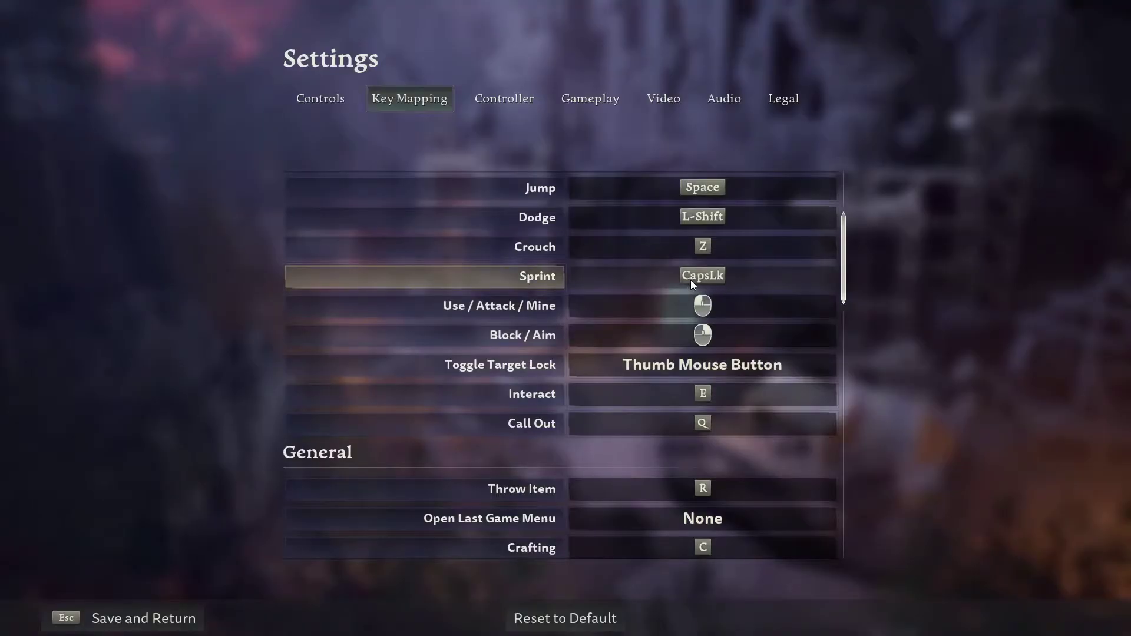
{"action": "scroll", "coordinate": [620, 291], "scroll_direction": "down", "scroll_amount": 4}
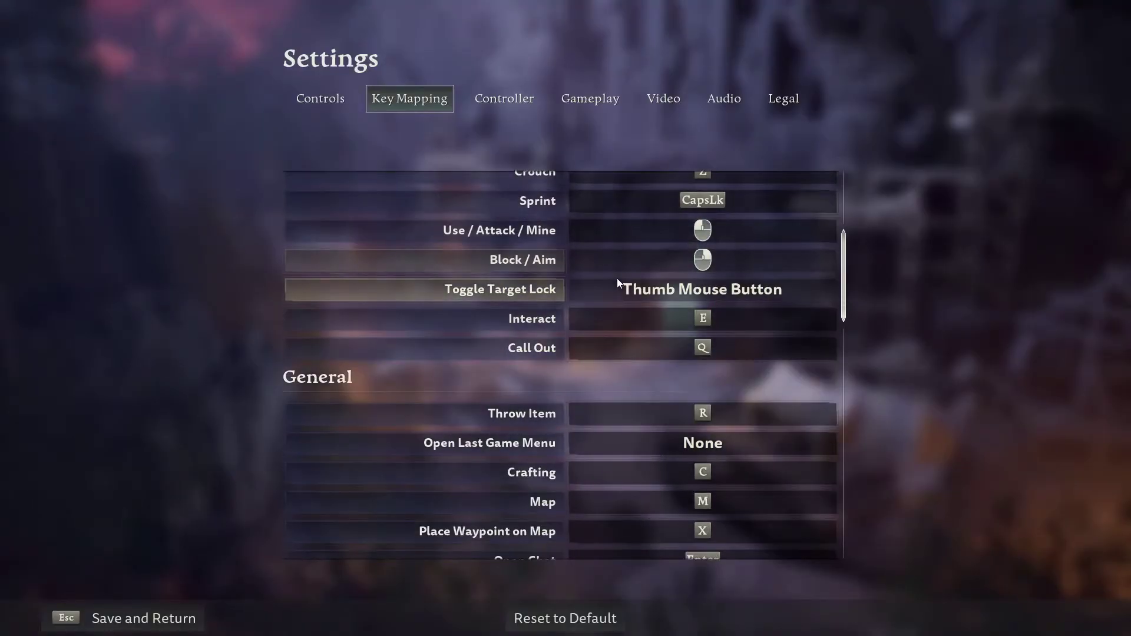
{"action": "scroll", "coordinate": [619, 279], "scroll_direction": "down", "scroll_amount": 5}
{"action": "scroll", "coordinate": [614, 256], "scroll_direction": "up", "scroll_amount": 4}
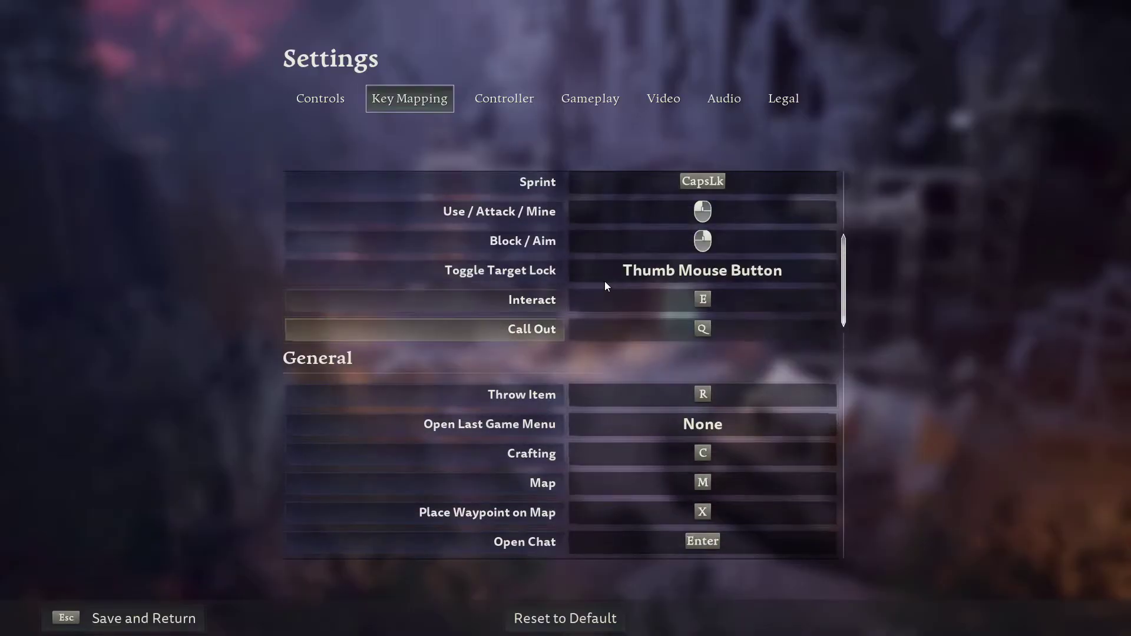
{"action": "scroll", "coordinate": [572, 291], "scroll_direction": "down", "scroll_amount": 1}
{"action": "scroll", "coordinate": [581, 284], "scroll_direction": "down", "scroll_amount": 2}
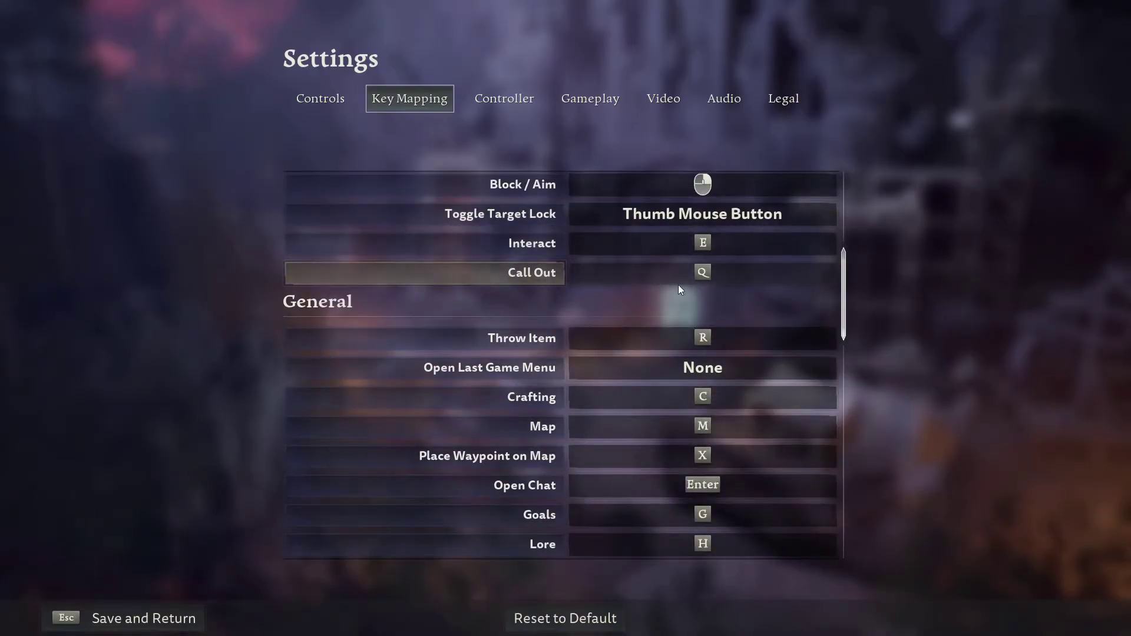
Review the General key mappings, from Throw Item to Inventory Grab One Modifier.
{"action": "scroll", "coordinate": [706, 277], "scroll_direction": "down", "scroll_amount": 3}
{"action": "scroll", "coordinate": [609, 278], "scroll_direction": "down", "scroll_amount": 1}
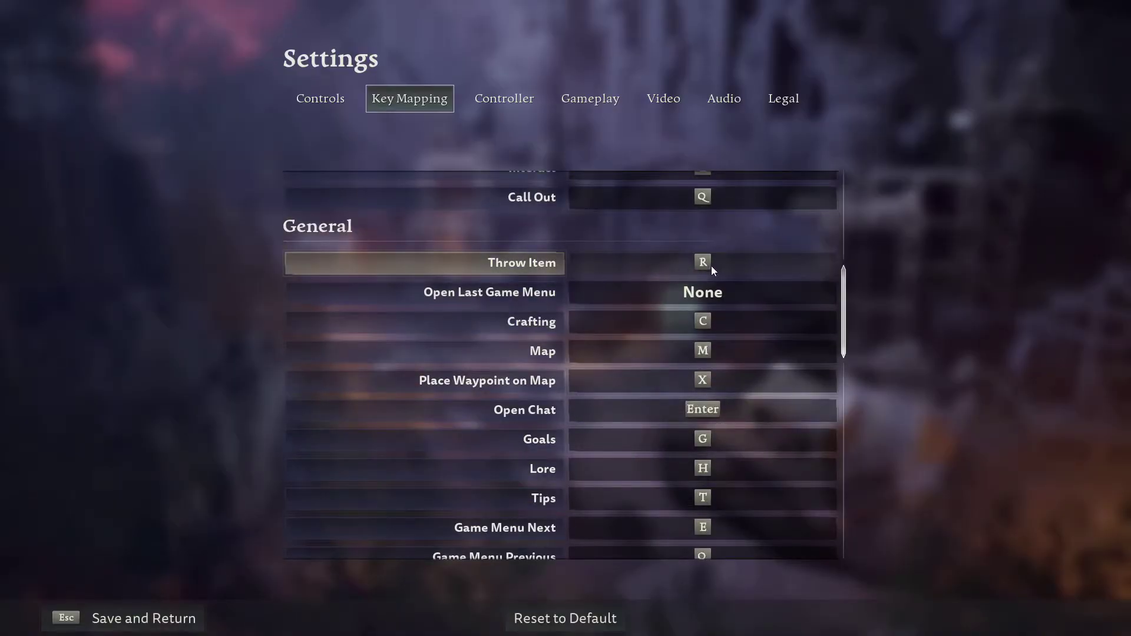
{"action": "scroll", "coordinate": [699, 279], "scroll_direction": "down", "scroll_amount": 4}
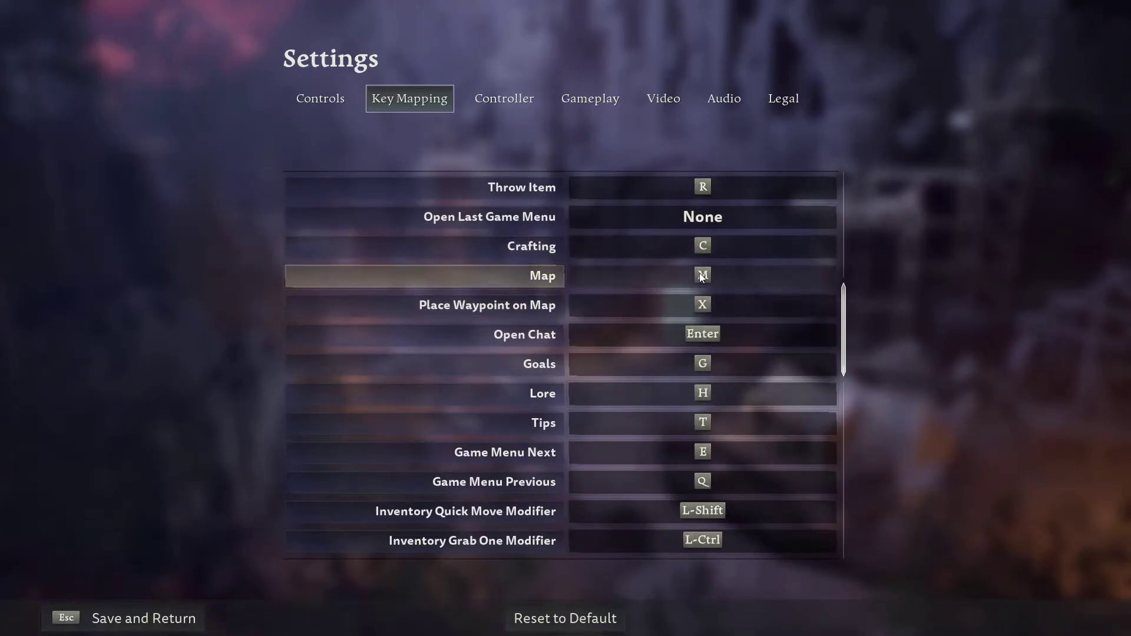
{"action": "scroll", "coordinate": [703, 297], "scroll_direction": "down", "scroll_amount": 2}
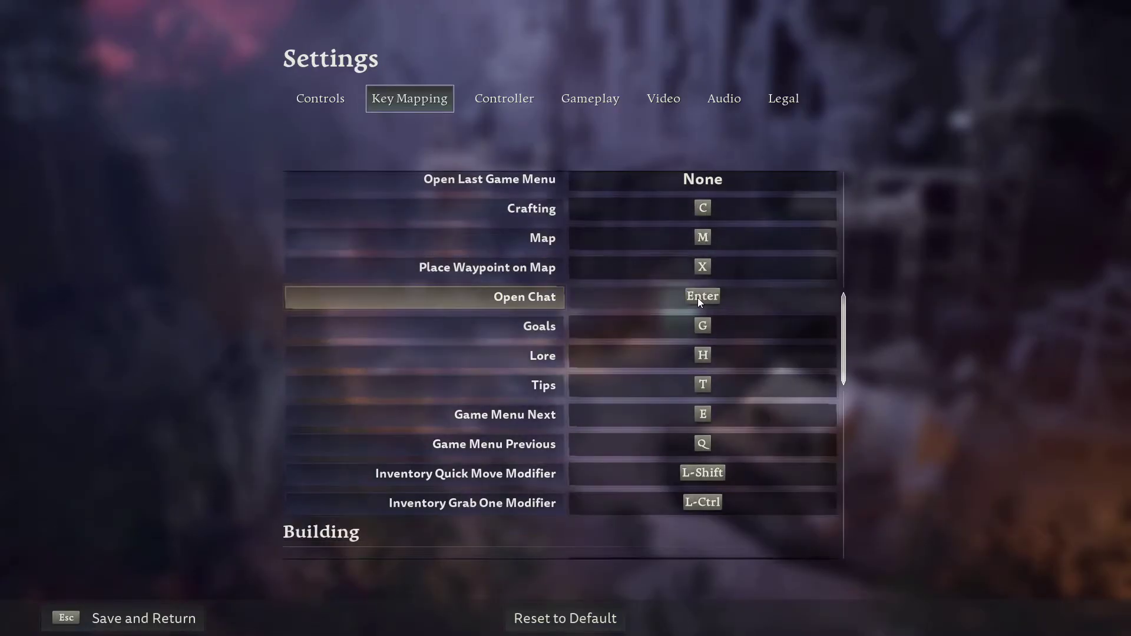
{"action": "scroll", "coordinate": [698, 299], "scroll_direction": "up", "scroll_amount": 1}
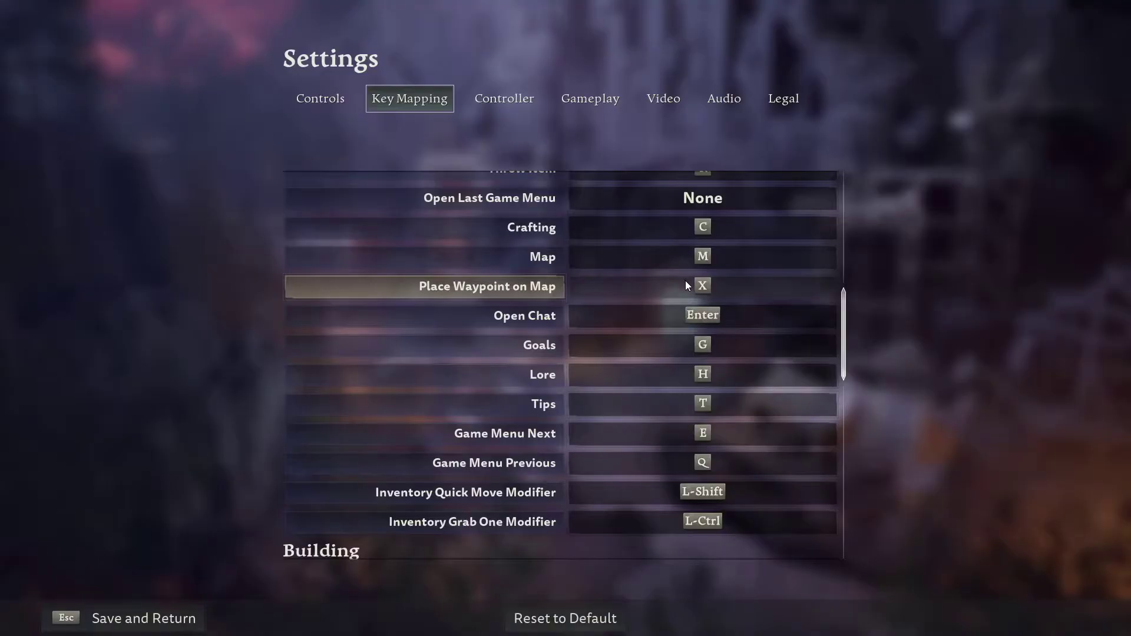
{"action": "scroll", "coordinate": [661, 295], "scroll_direction": "down", "scroll_amount": 2}
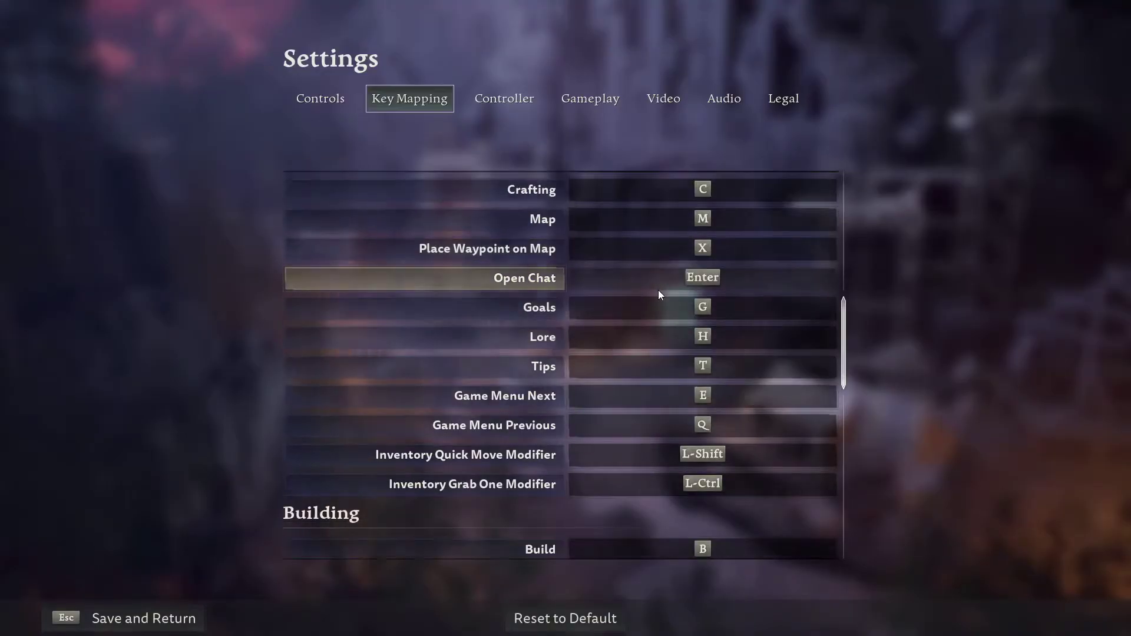
{"action": "scroll", "coordinate": [662, 300], "scroll_direction": "down", "scroll_amount": 2}
{"action": "scroll", "coordinate": [661, 301], "scroll_direction": "down", "scroll_amount": 7}
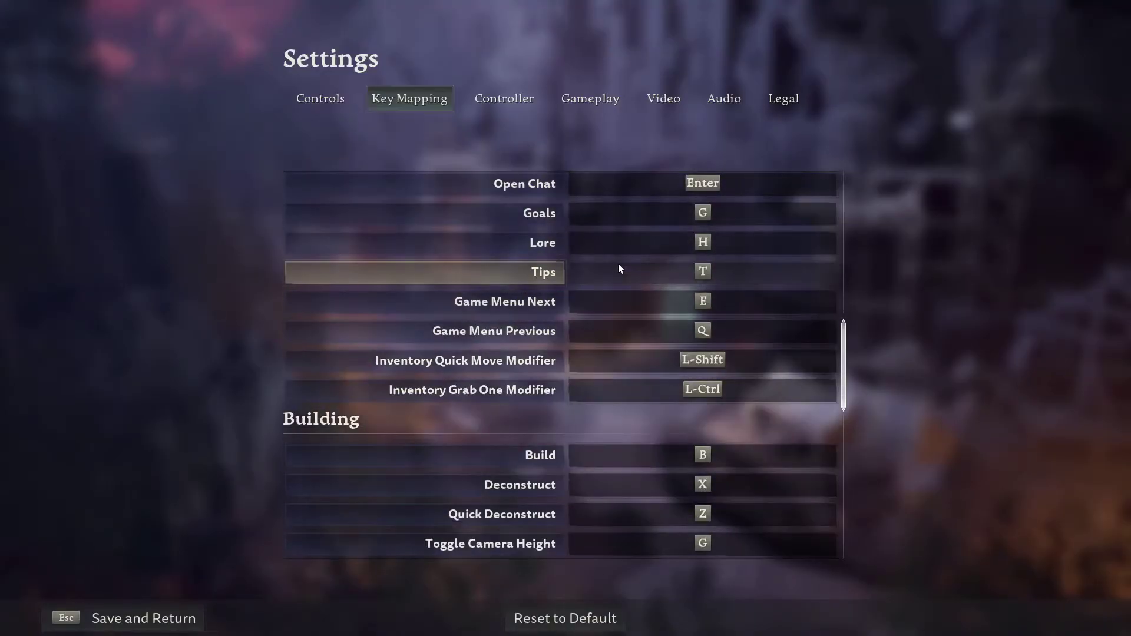
Review the key mappings for Building, Inventory and Items, and Emotes.
{"action": "scroll", "coordinate": [624, 296], "scroll_direction": "down", "scroll_amount": 5}
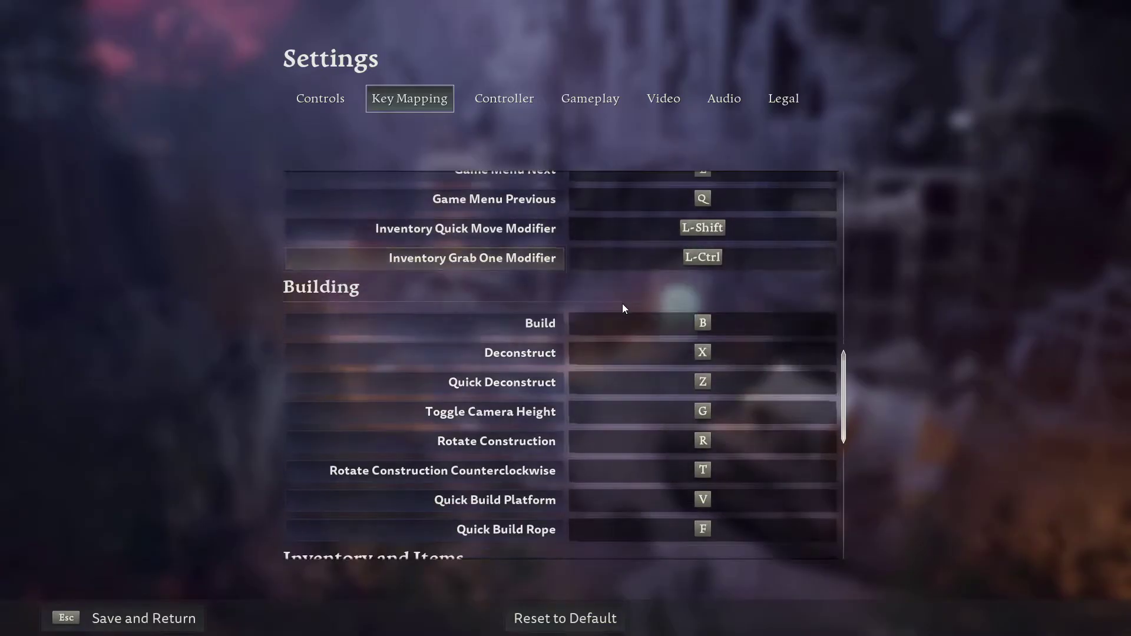
{"action": "scroll", "coordinate": [615, 307], "scroll_direction": "up", "scroll_amount": 2}
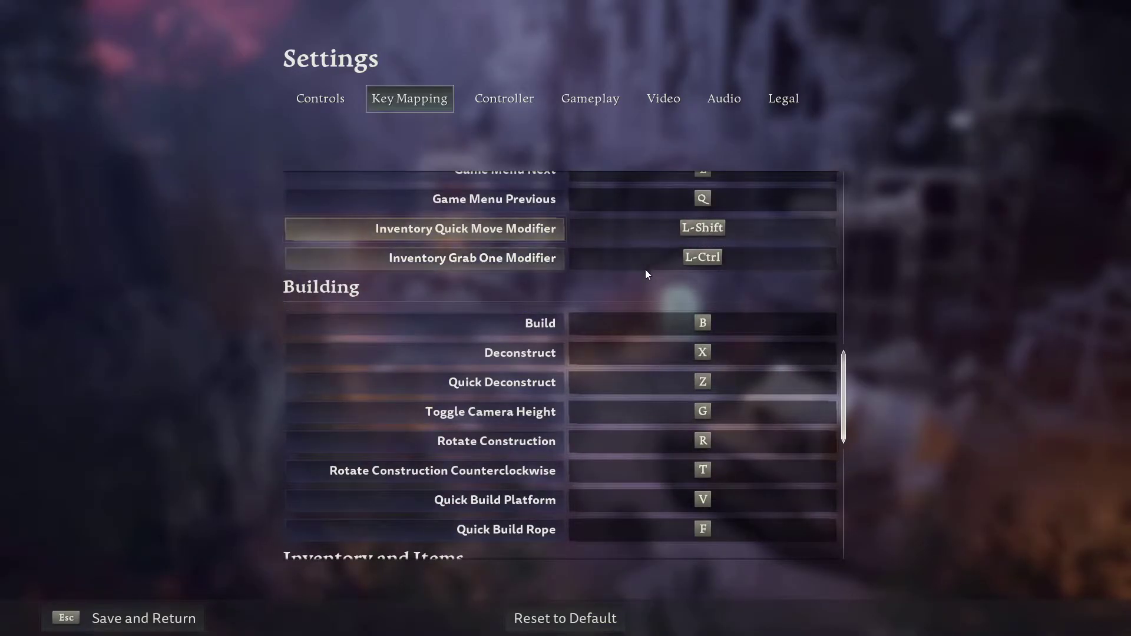
{"action": "scroll", "coordinate": [643, 275], "scroll_direction": "down", "scroll_amount": 4}
{"action": "scroll", "coordinate": [628, 277], "scroll_direction": "down", "scroll_amount": 1}
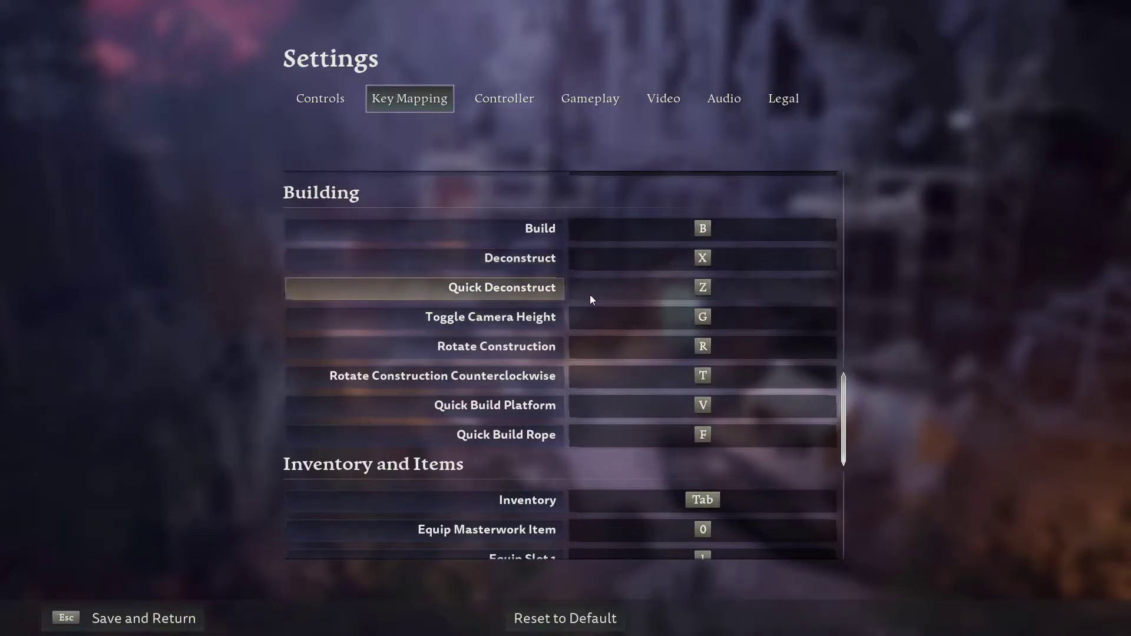
{"action": "scroll", "coordinate": [613, 290], "scroll_direction": "down", "scroll_amount": 1}
{"action": "scroll", "coordinate": [590, 290], "scroll_direction": "down", "scroll_amount": 3}
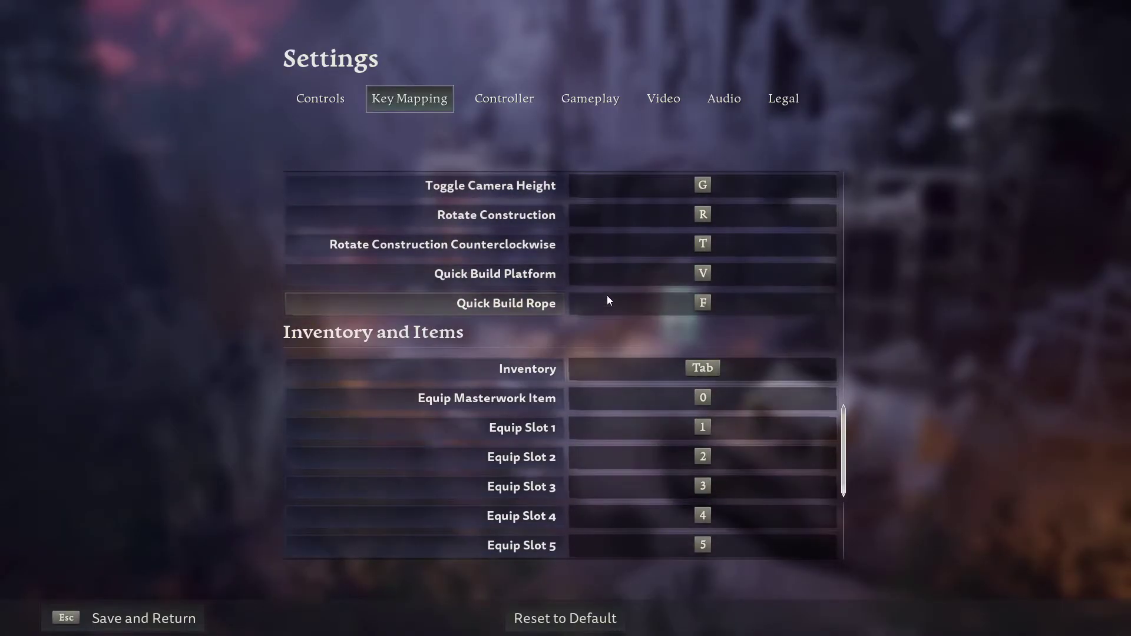
{"action": "scroll", "coordinate": [613, 306], "scroll_direction": "down", "scroll_amount": 1}
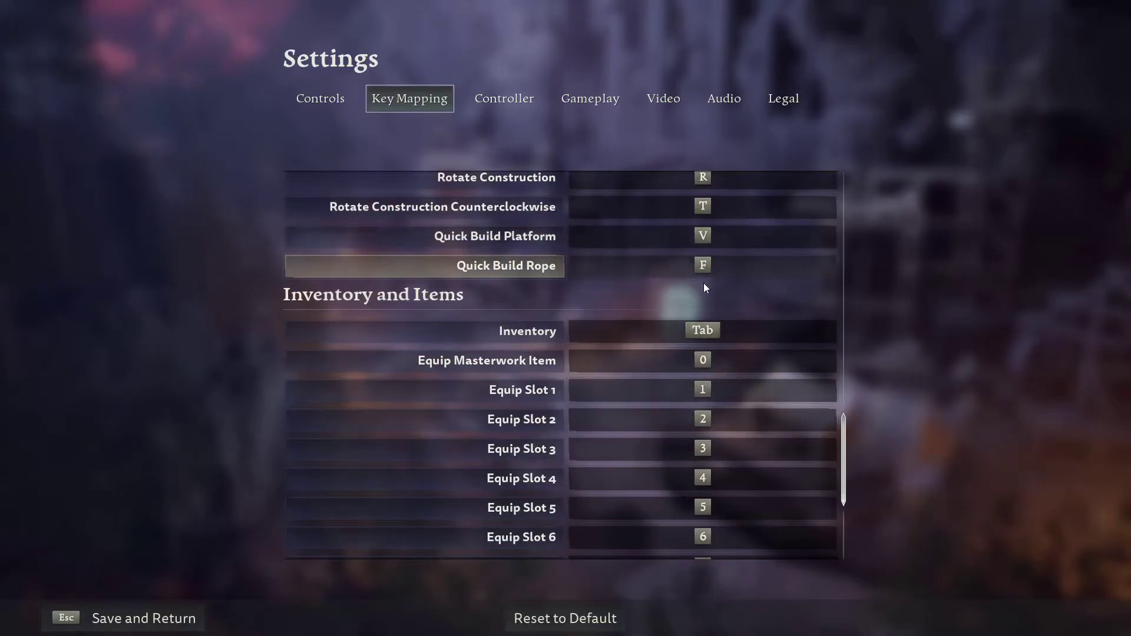
{"action": "scroll", "coordinate": [649, 272], "scroll_direction": "down", "scroll_amount": 2}
{"action": "scroll", "coordinate": [563, 235], "scroll_direction": "down", "scroll_amount": 2}
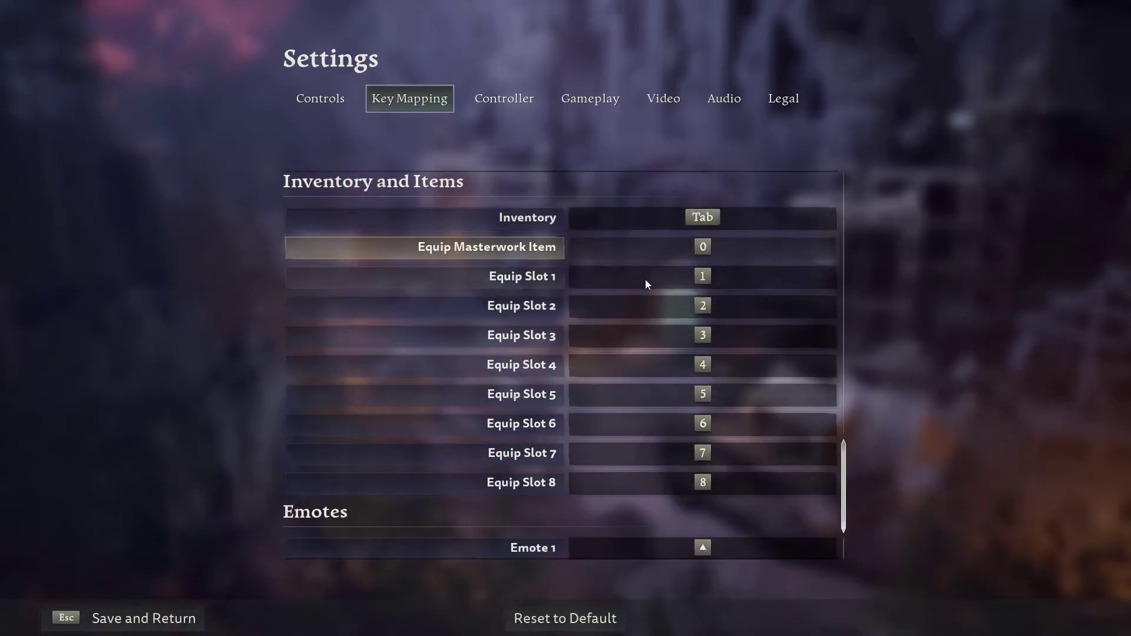
{"action": "scroll", "coordinate": [643, 285], "scroll_direction": "down", "scroll_amount": 3}
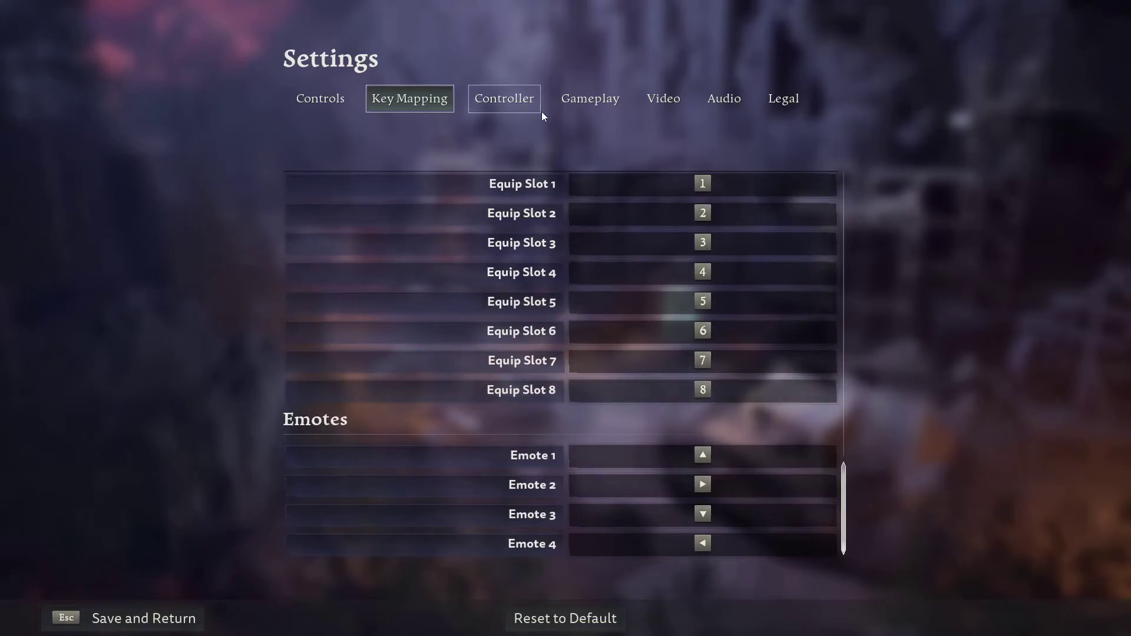
Look over the Controller settings and the Gameplay settings.
{"action": "left_click", "coordinate": [496, 99]}
{"action": "left_click", "coordinate": [588, 100]}
{"action": "left_click", "coordinate": [494, 93]}
{"action": "left_click", "coordinate": [599, 96]}
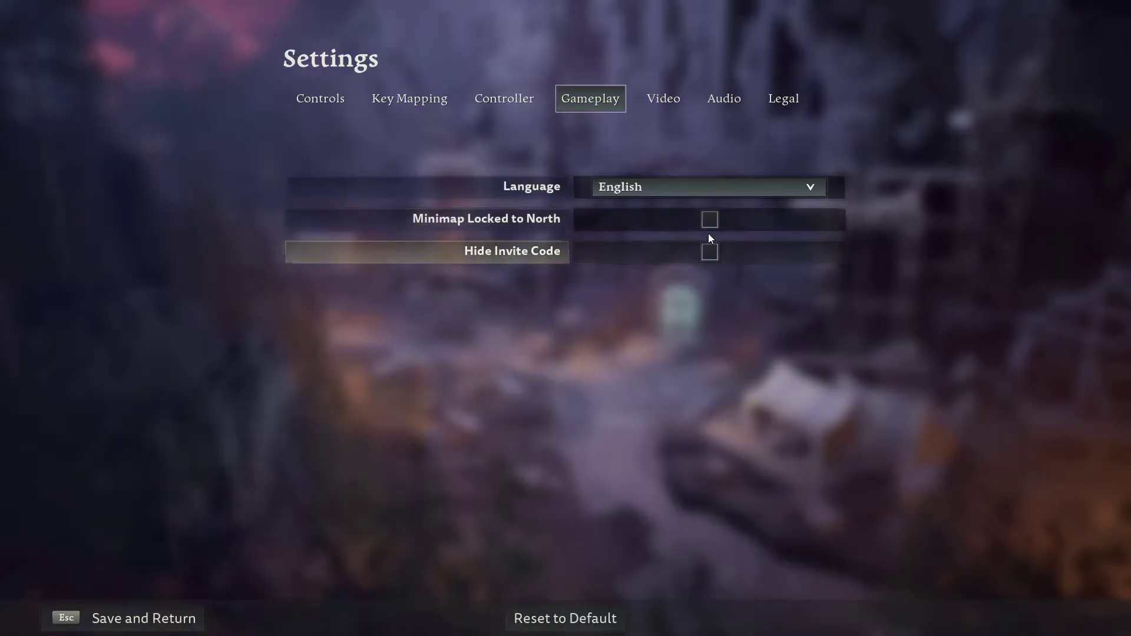
Set the video brightness to 2.6 and save the settings changes.
{"action": "left_click", "coordinate": [678, 106]}
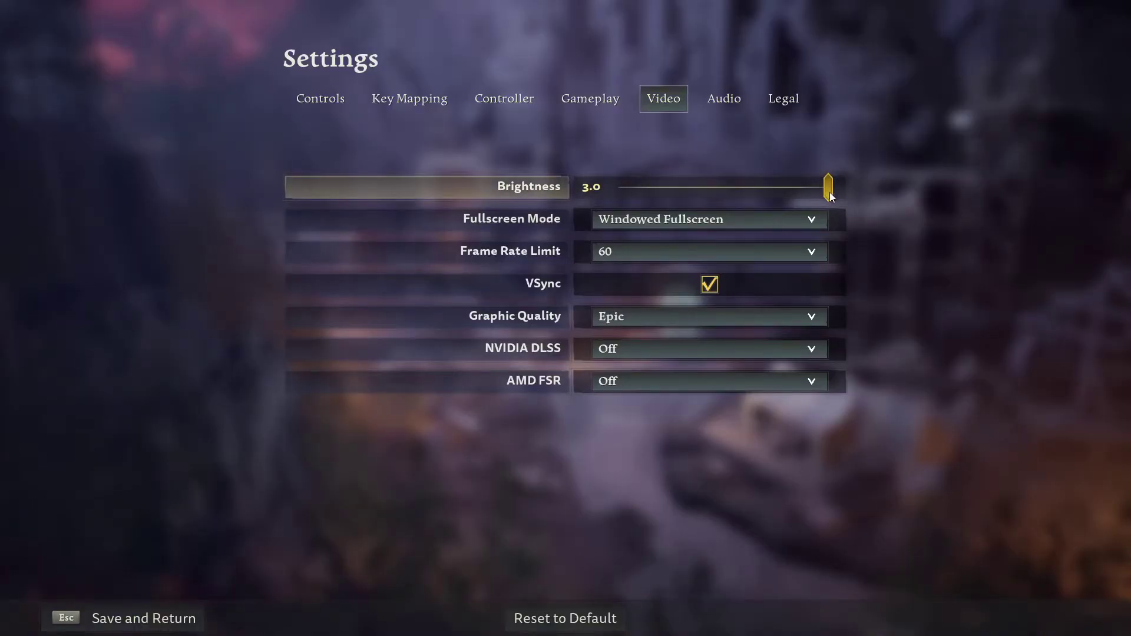
{"action": "left_click_drag", "start_coordinate": [829, 191], "coordinate": [784, 188]}
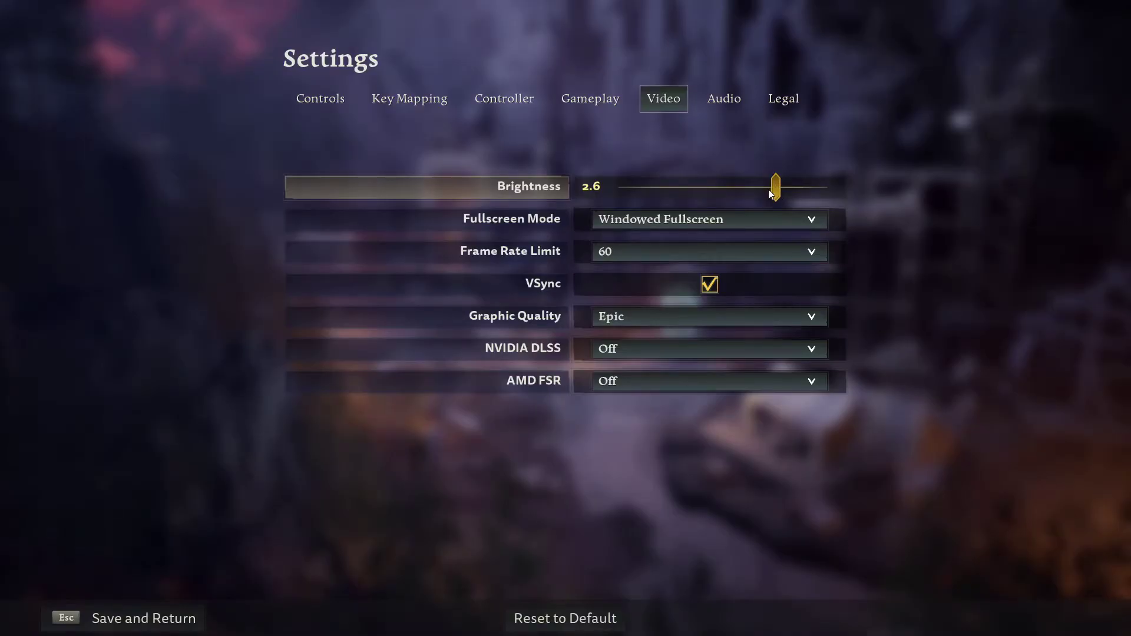
{"action": "key", "text": "Escape"}
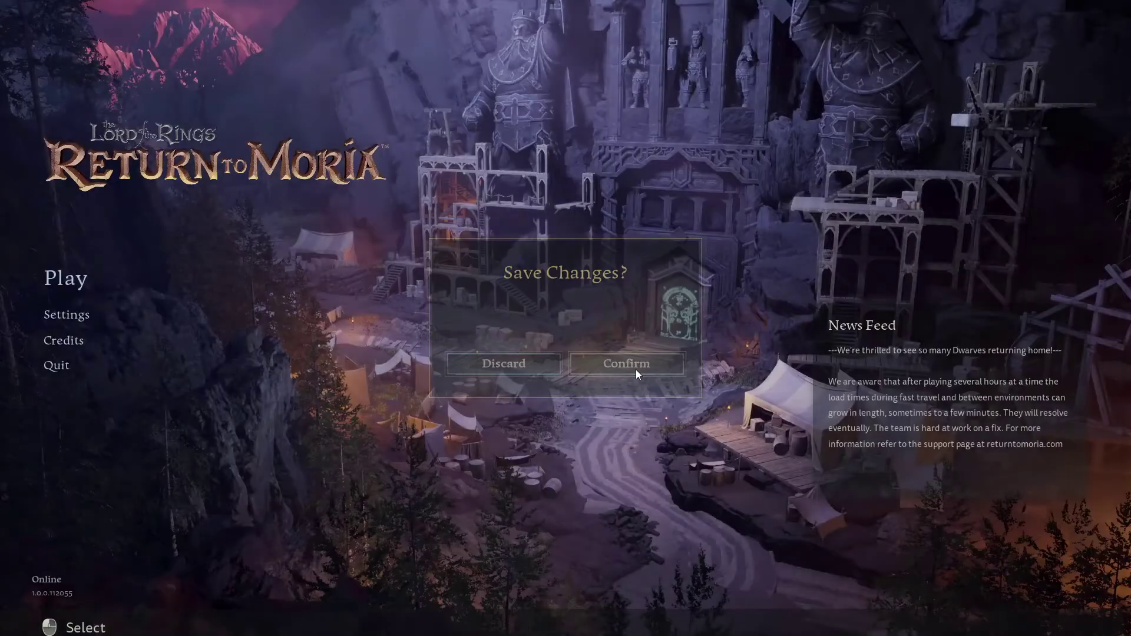
{"action": "left_click", "coordinate": [636, 370]}
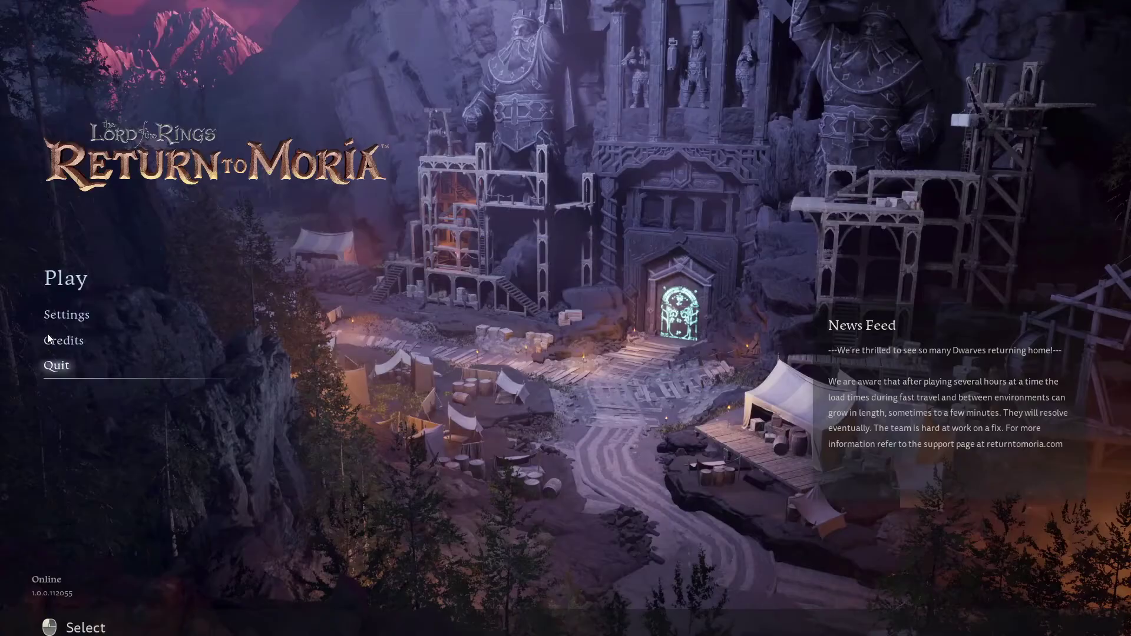
Reopen the video settings, set the brightness to 2.8 and save the change.
{"action": "left_click", "coordinate": [66, 316]}
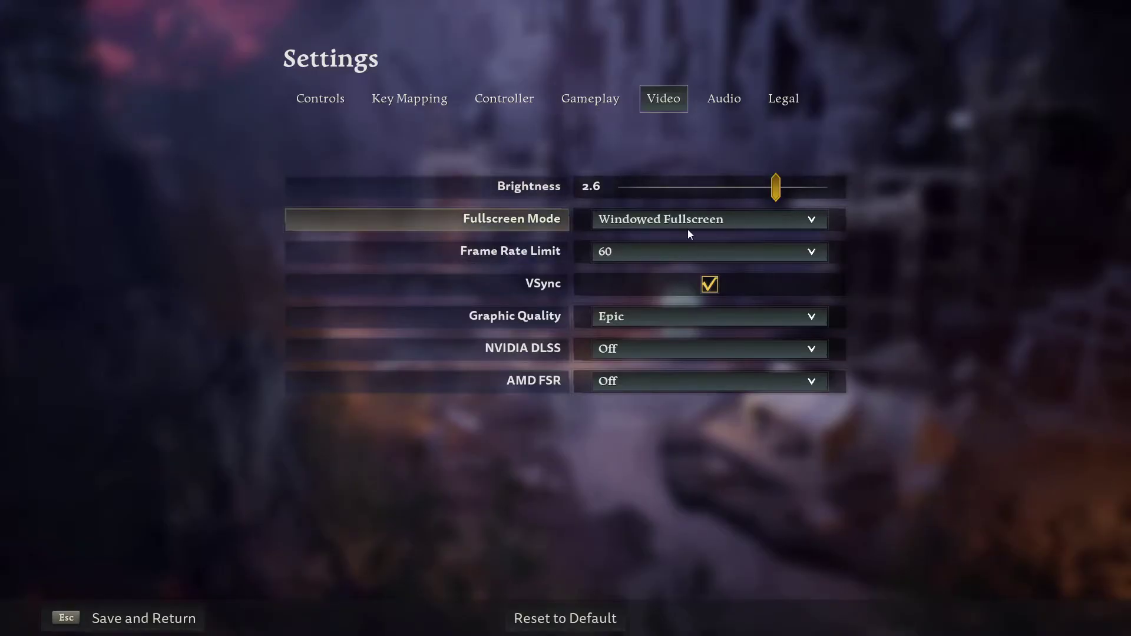
{"action": "left_click", "coordinate": [802, 187]}
{"action": "key", "text": "Escape"}
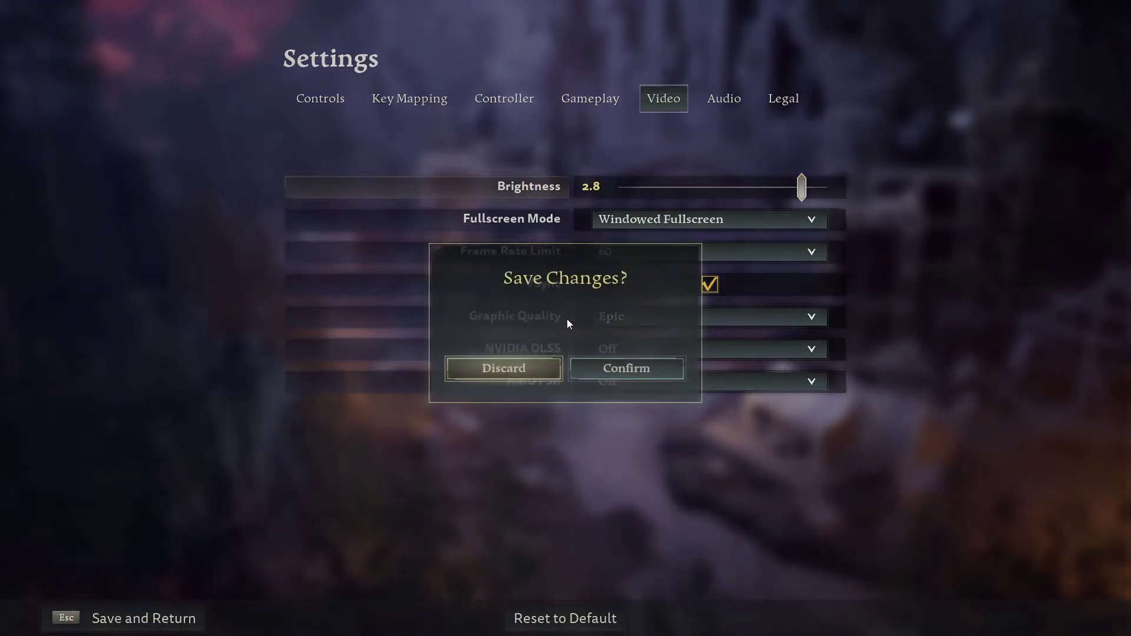
{"action": "left_click", "coordinate": [620, 358]}
Reopen the video settings and examine the available Fullscreen Mode and Frame Rate Limit options.
{"action": "left_click", "coordinate": [65, 315]}
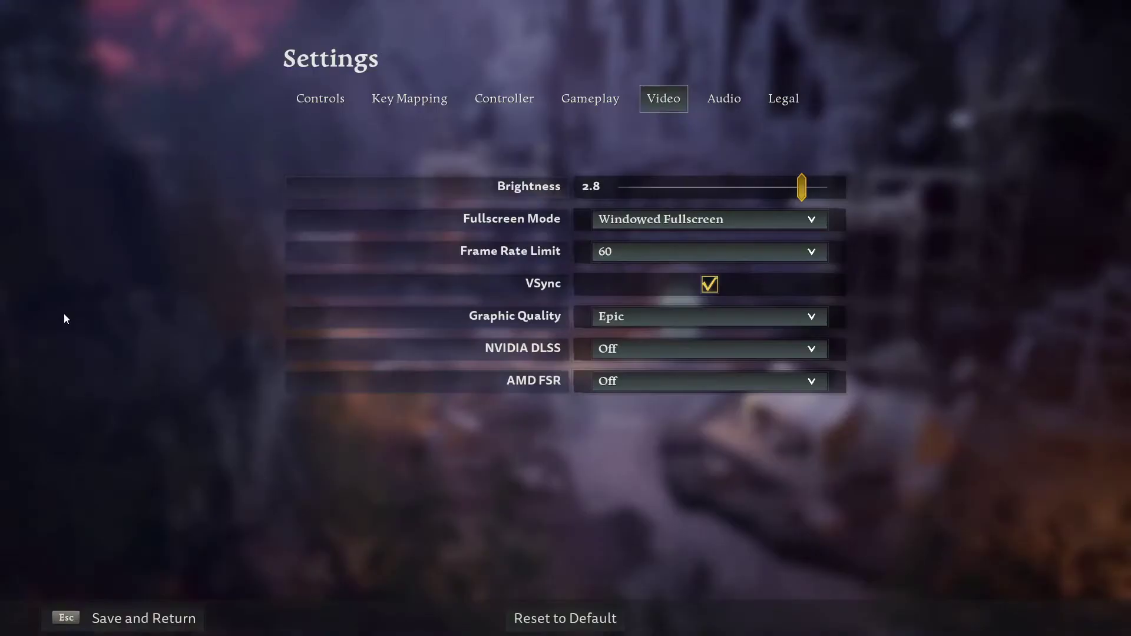
{"action": "left_click", "coordinate": [677, 219]}
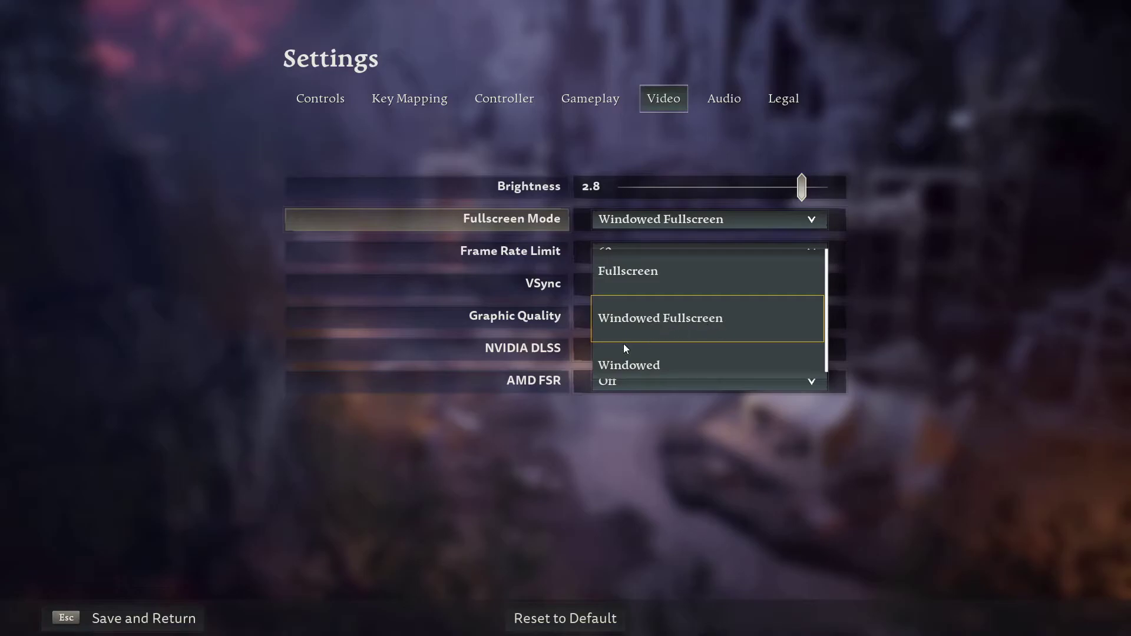
{"action": "left_click", "coordinate": [1003, 269]}
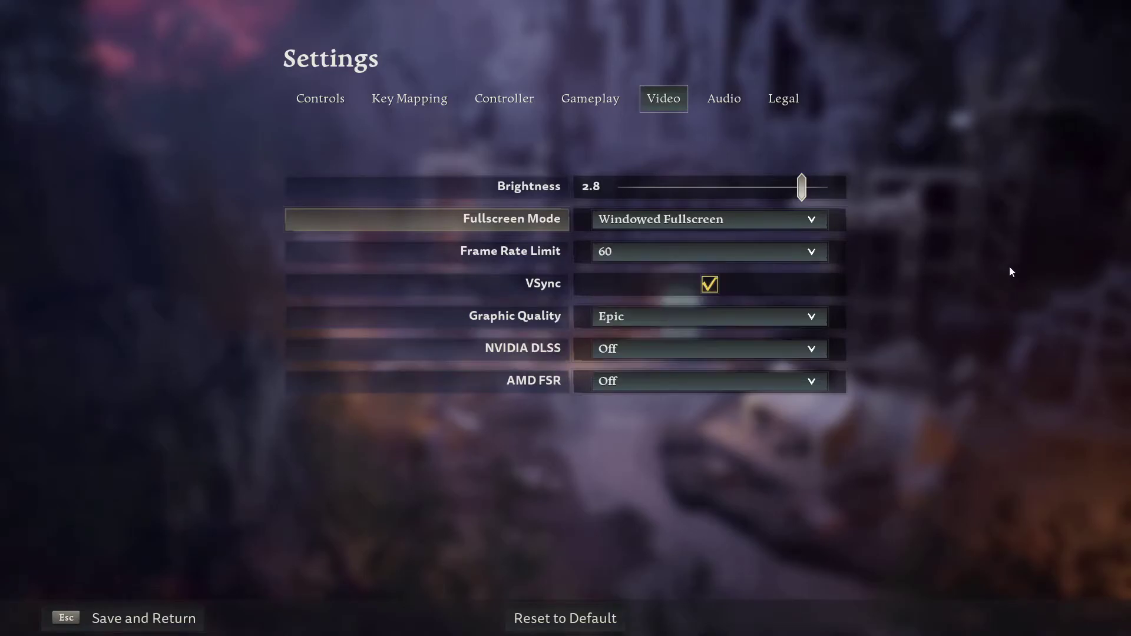
{"action": "left_click", "coordinate": [654, 246]}
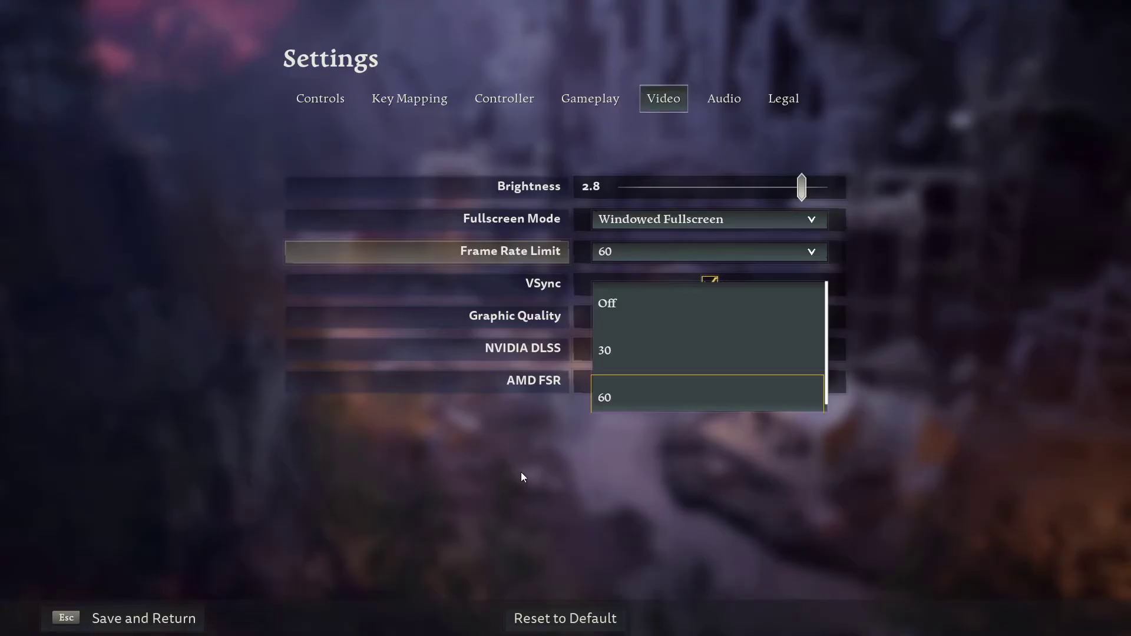
{"action": "left_click", "coordinate": [550, 508]}
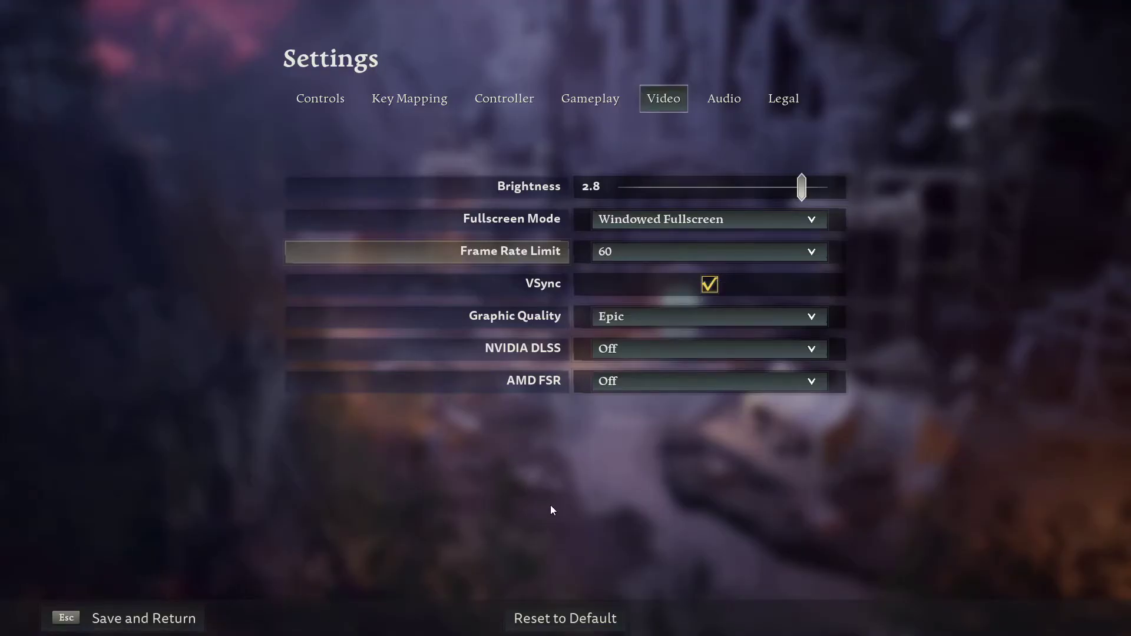
Turn off VSync and examine the available Graphic Quality options, leaving the quality at Epic.
{"action": "left_click", "coordinate": [711, 285]}
{"action": "left_click", "coordinate": [742, 319]}
{"action": "scroll", "coordinate": [740, 420], "scroll_direction": "down", "scroll_amount": 2}
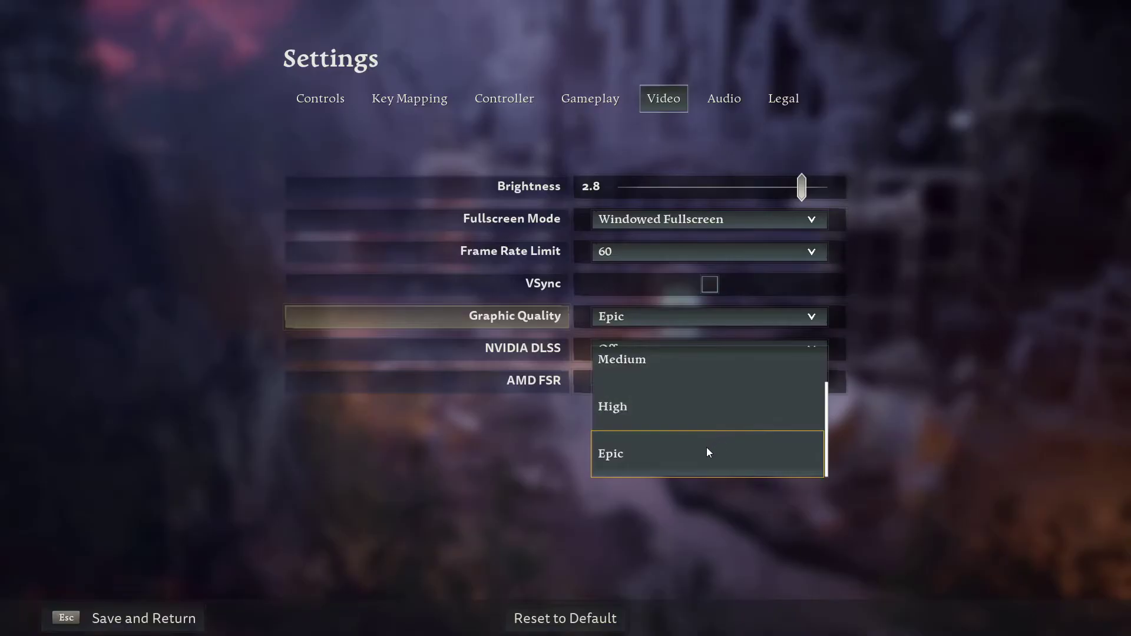
{"action": "scroll", "coordinate": [703, 425], "scroll_direction": "up", "scroll_amount": 2}
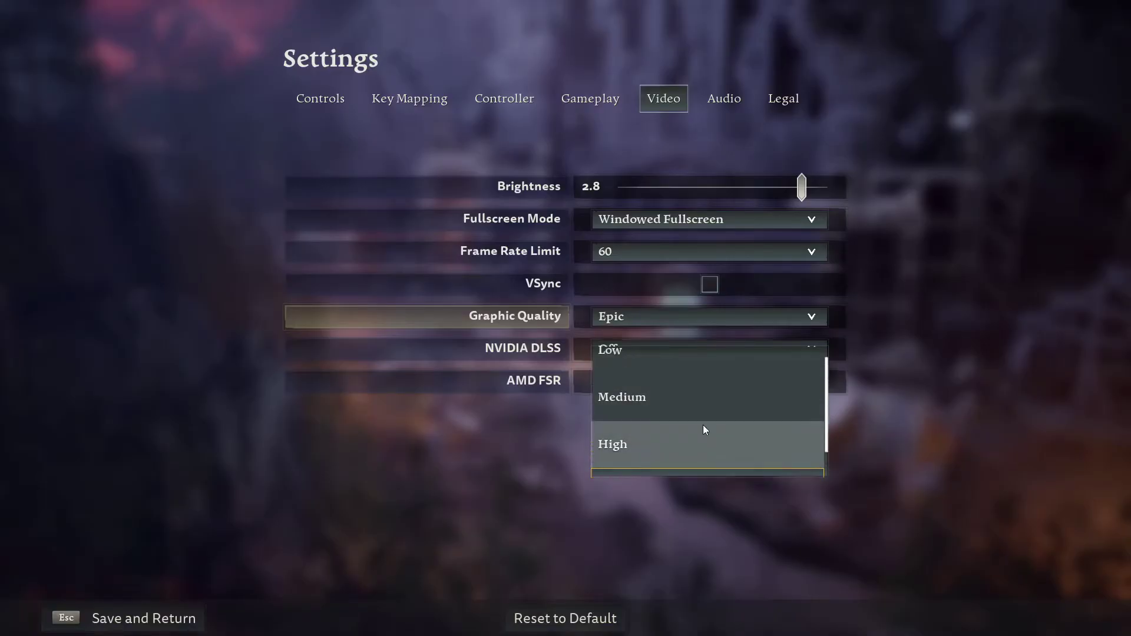
{"action": "left_click", "coordinate": [1010, 389]}
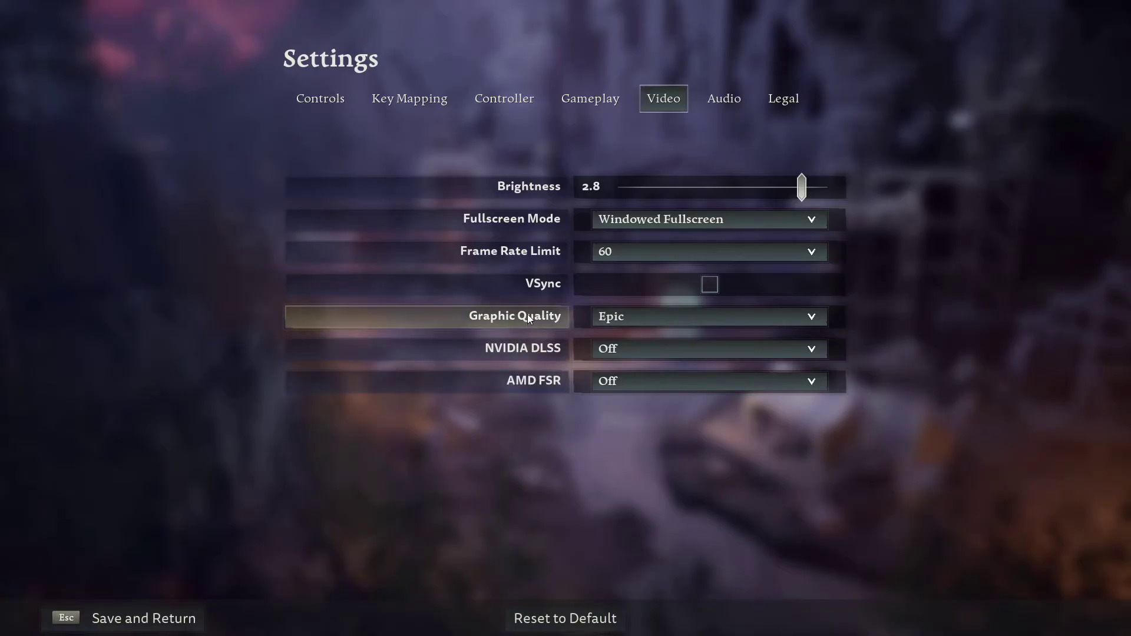
{"action": "left_click", "coordinate": [708, 321]}
{"action": "scroll", "coordinate": [683, 425], "scroll_direction": "up", "scroll_amount": 1}
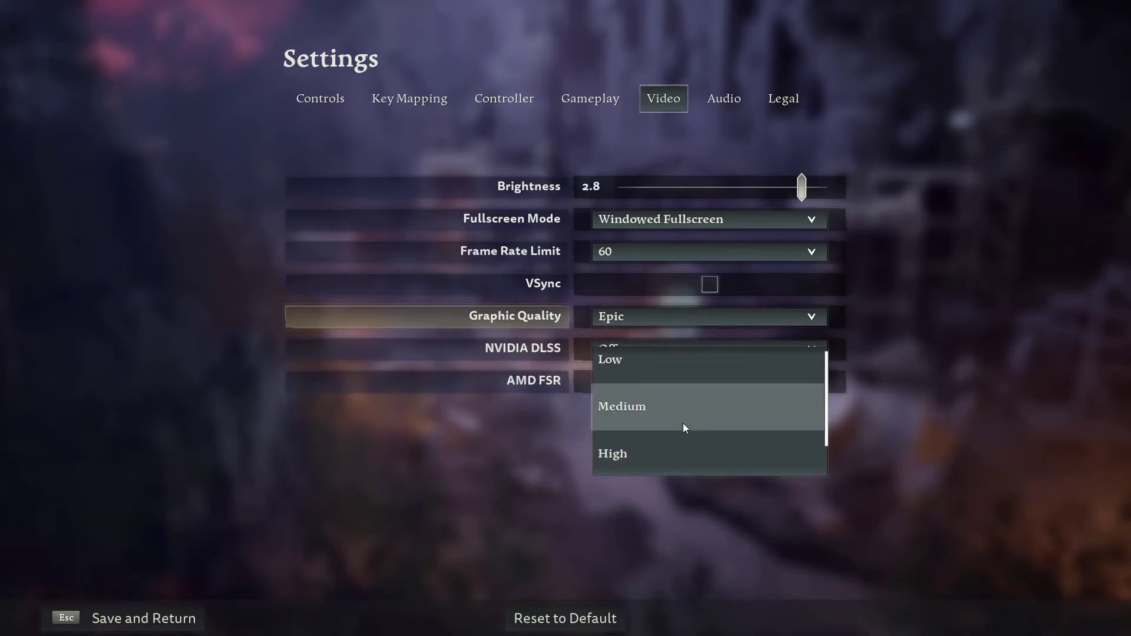
{"action": "left_click", "coordinate": [976, 323]}
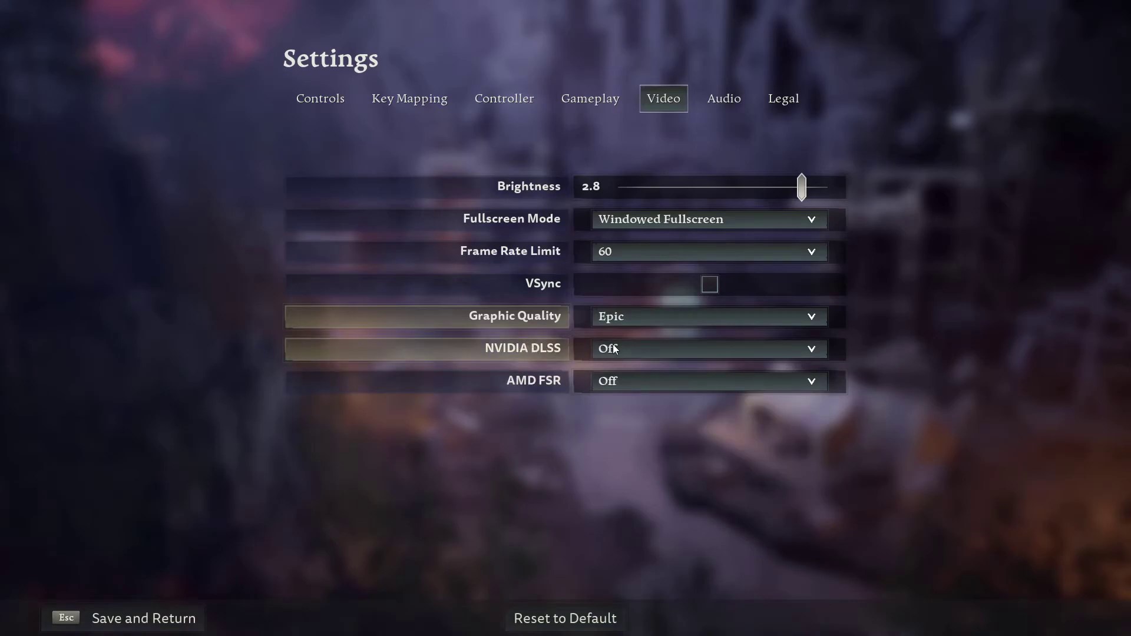
Examine the full range of NVIDIA DLSS options in the video settings, leaving DLSS off.
{"action": "left_click", "coordinate": [662, 349]}
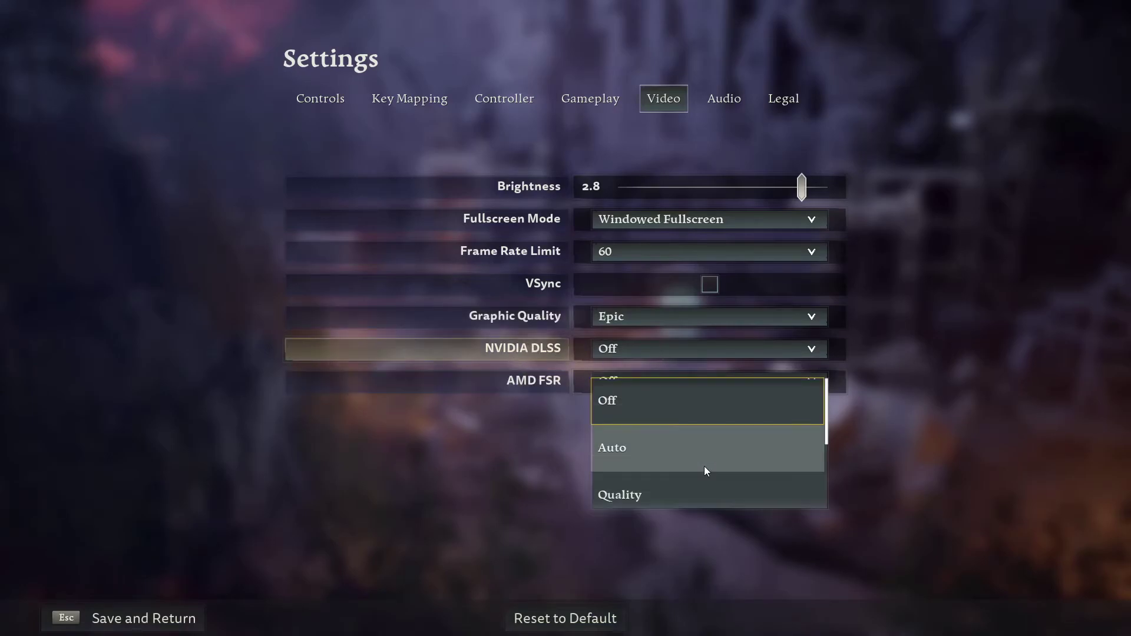
{"action": "scroll", "coordinate": [702, 464], "scroll_direction": "down", "scroll_amount": 1}
{"action": "scroll", "coordinate": [700, 460], "scroll_direction": "down", "scroll_amount": 2}
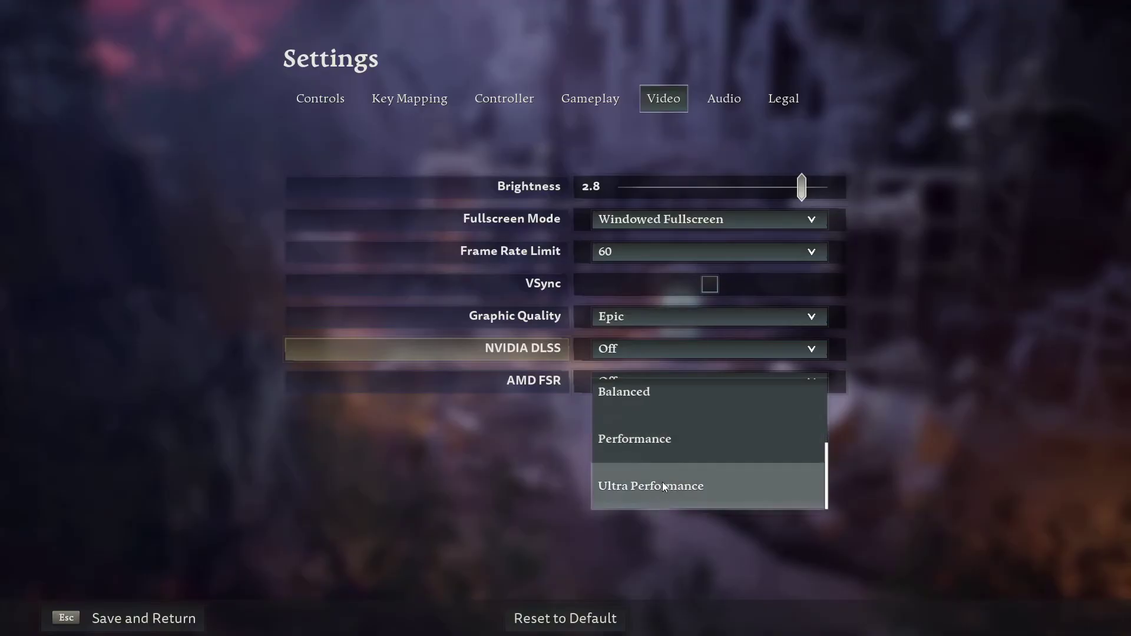
{"action": "scroll", "coordinate": [661, 460], "scroll_direction": "up", "scroll_amount": 2}
{"action": "left_click", "coordinate": [455, 433]}
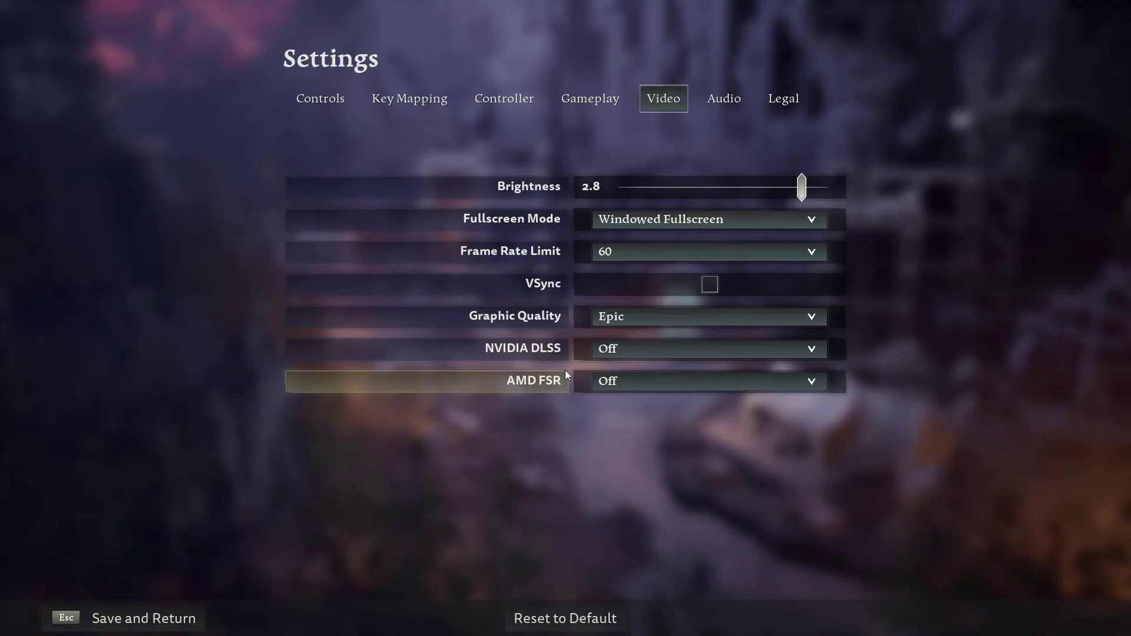
Look over the Audio, Legal and Controls settings, and save the settings changes.
{"action": "left_click", "coordinate": [721, 99]}
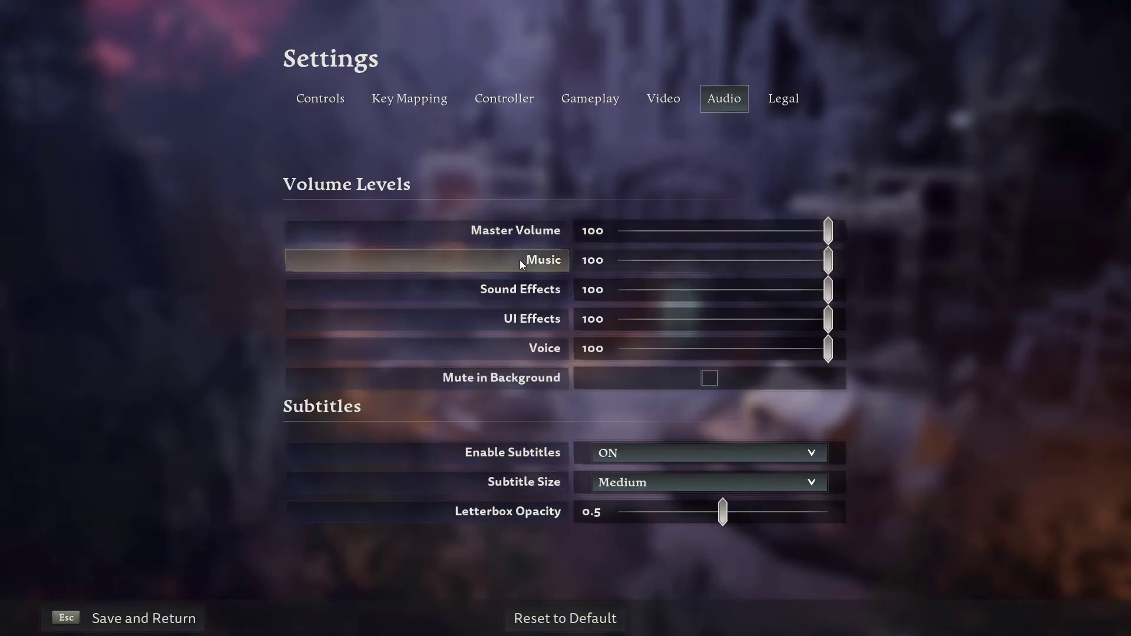
{"action": "left_click", "coordinate": [785, 98]}
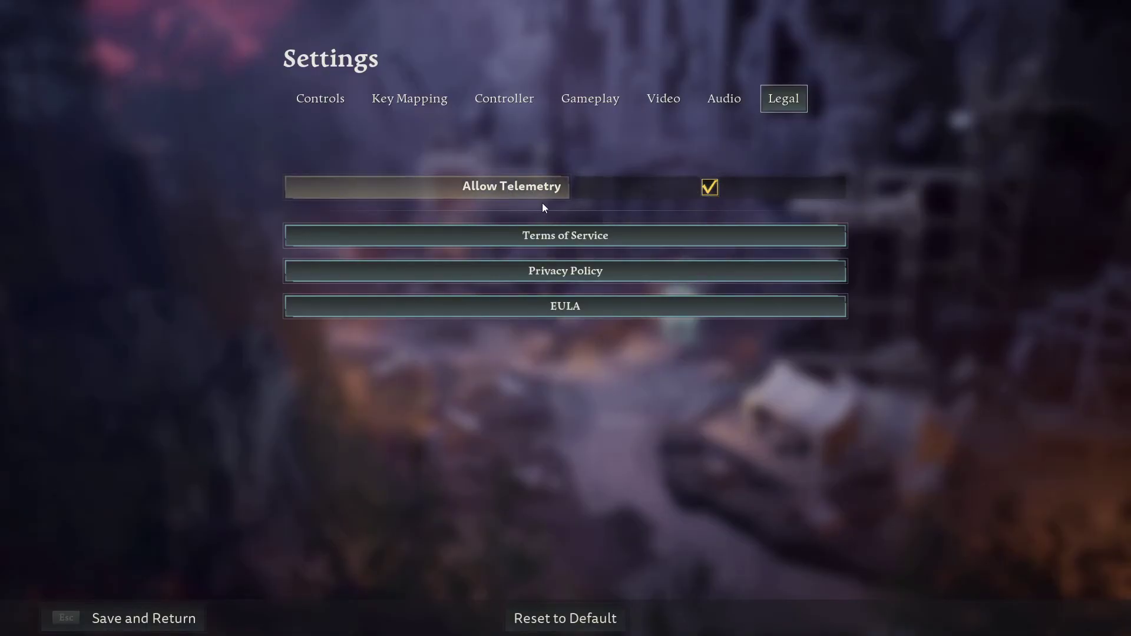
{"action": "left_click", "coordinate": [314, 92]}
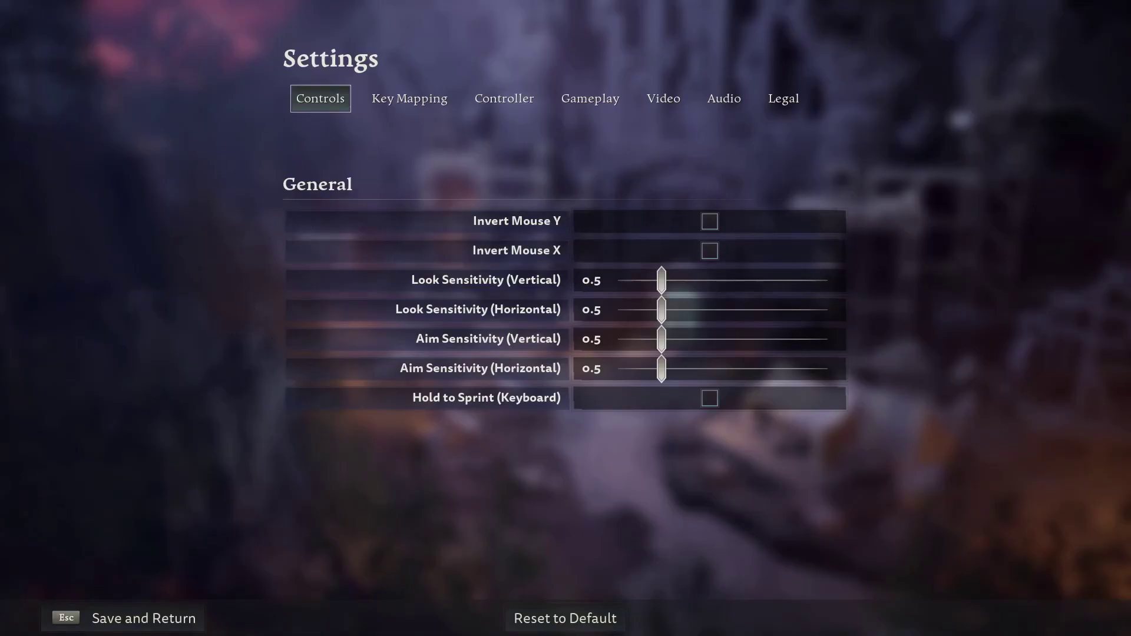
{"action": "key", "text": "Escape"}
{"action": "left_click", "coordinate": [621, 366]}
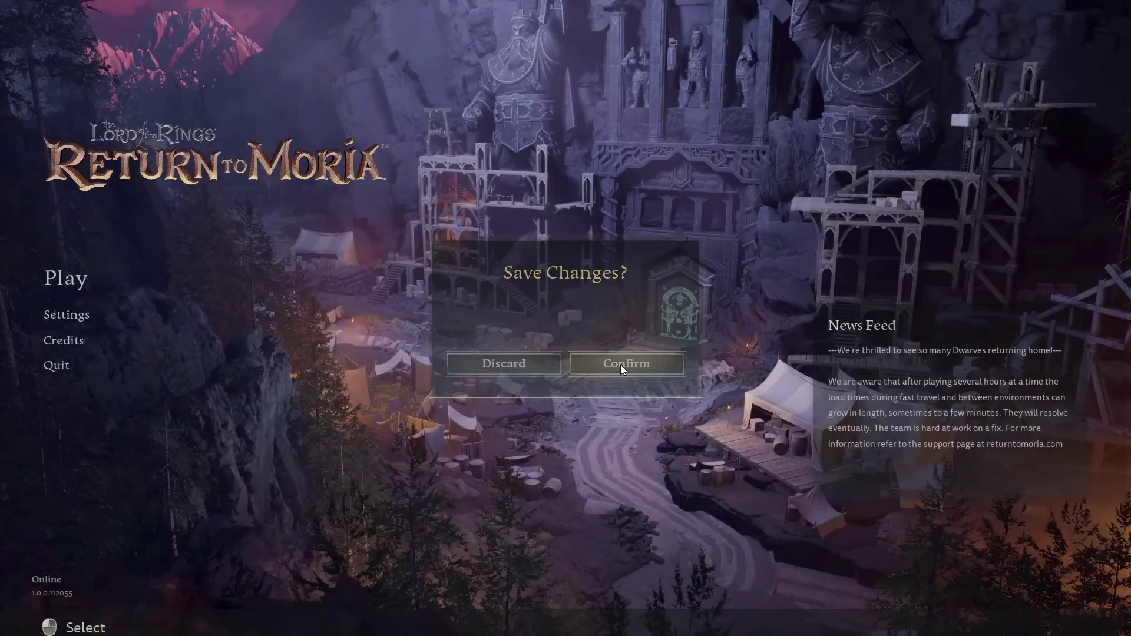